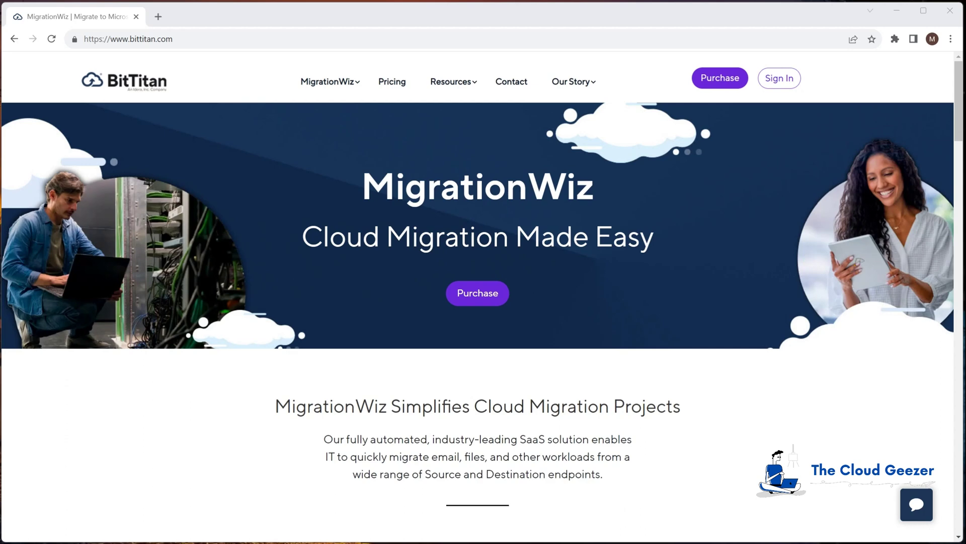
Sign in to MigrationWiz and open the advanced options of the GoDaddy Migration project.
click(780, 81)
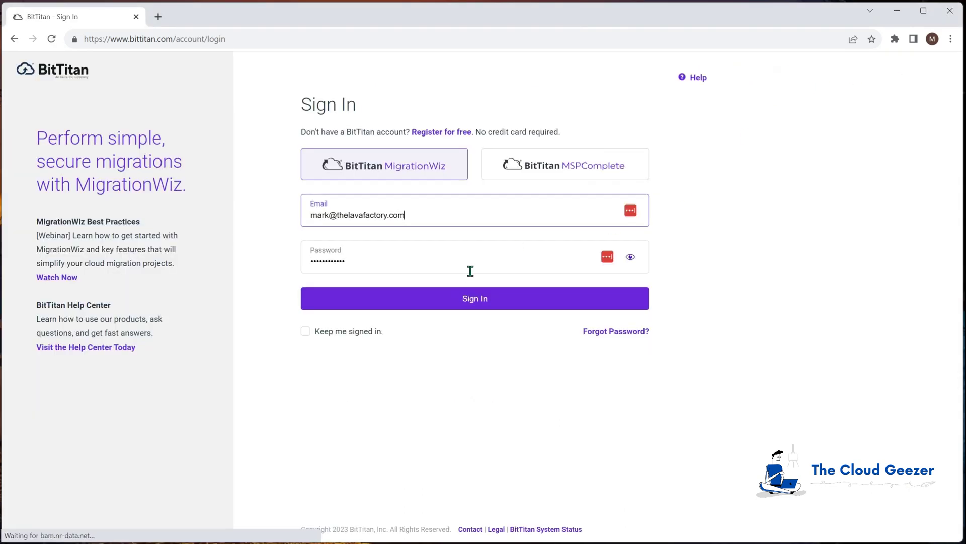
click(473, 298)
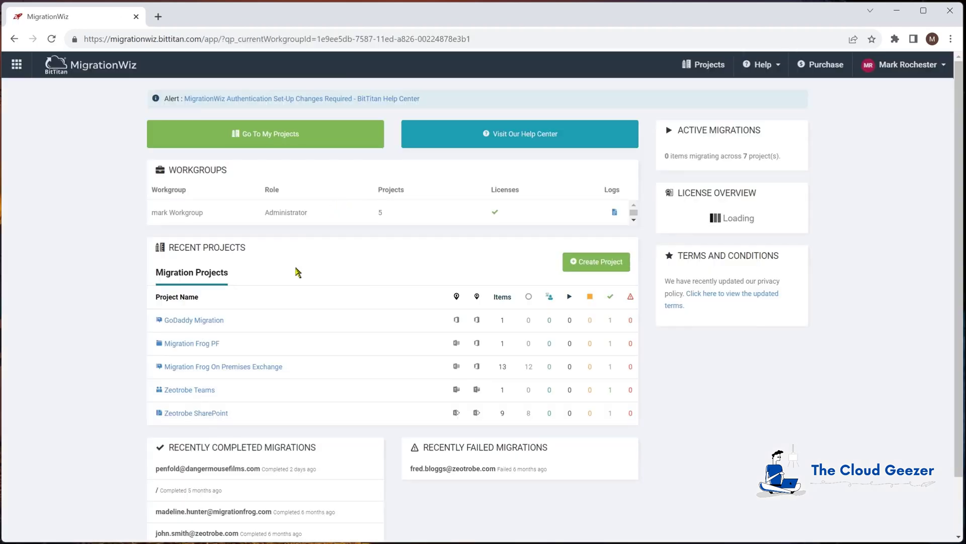
click(210, 320)
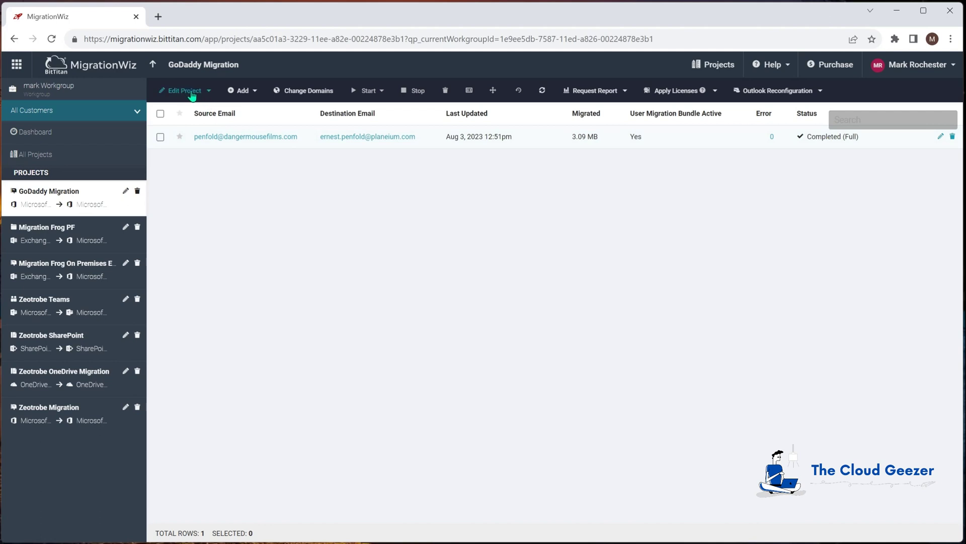
click(211, 93)
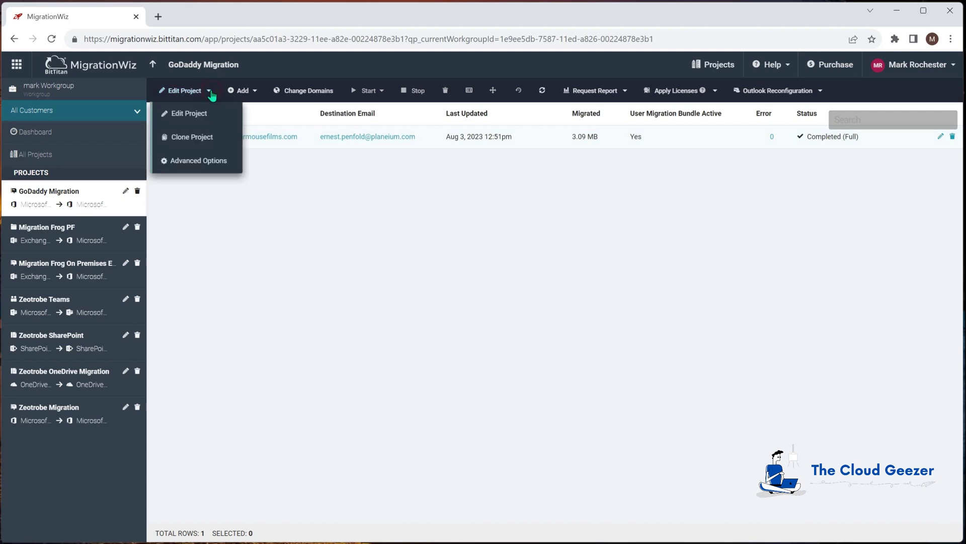
click(183, 164)
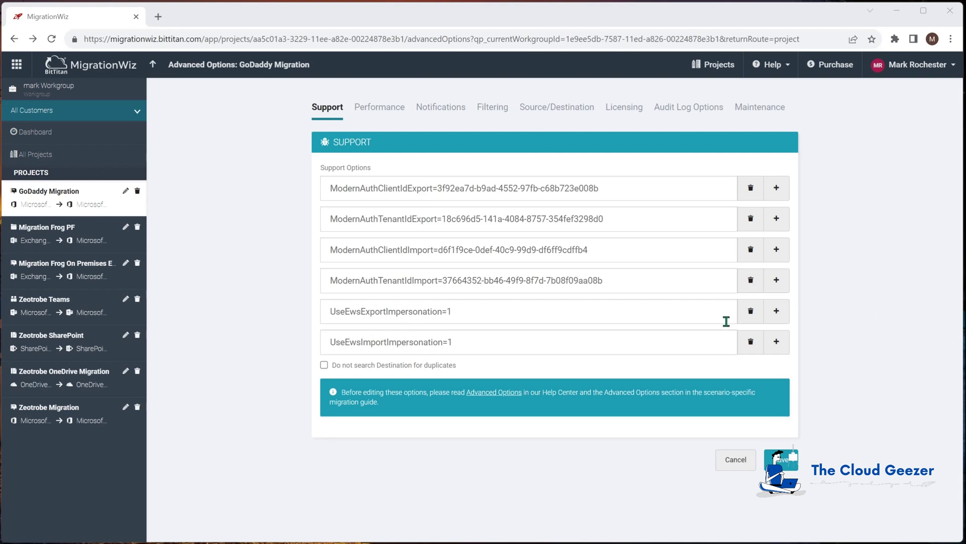
Add blank support option rows below UseEwsImportImpersonation=1 and delete them again.
click(779, 348)
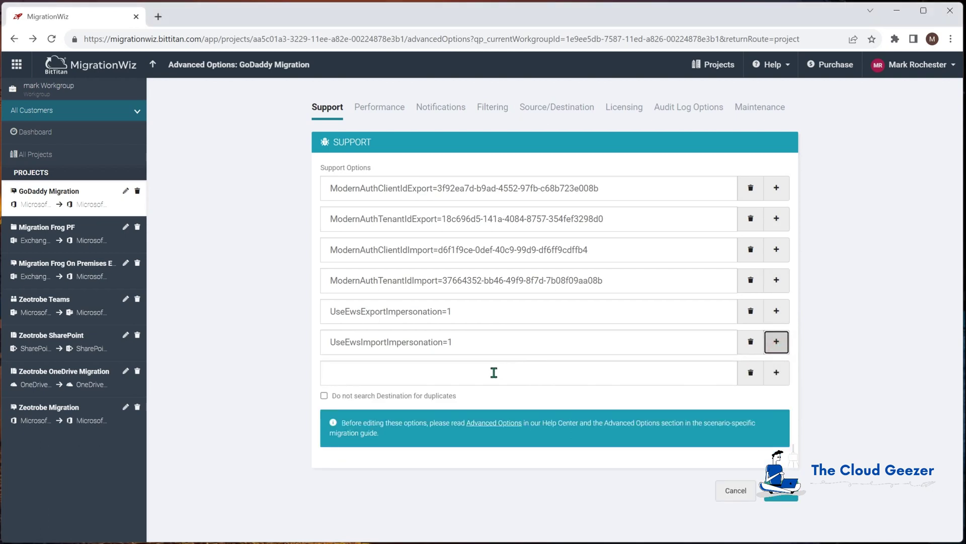
click(777, 373)
click(778, 402)
click(524, 373)
click(738, 377)
click(741, 375)
click(750, 374)
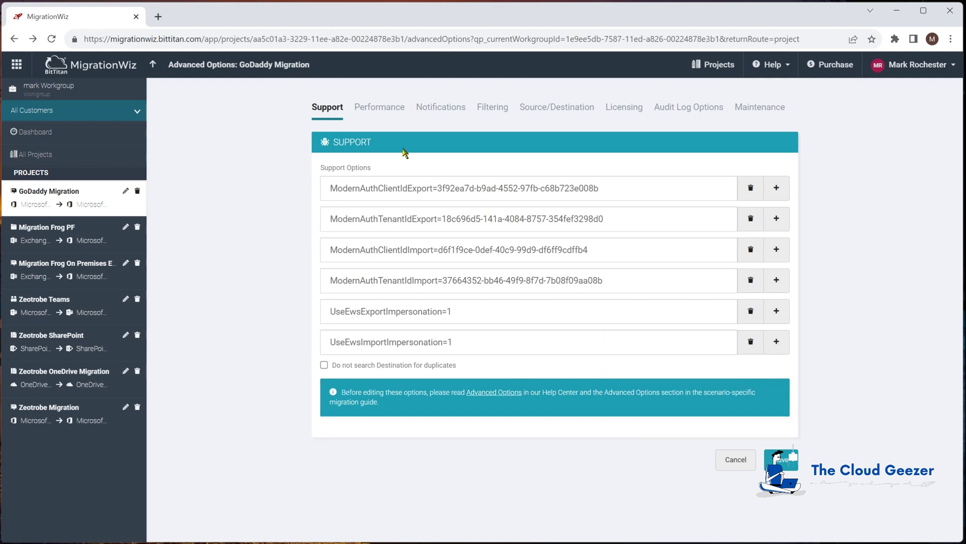
Review the project's performance settings and its email notification settings.
click(378, 110)
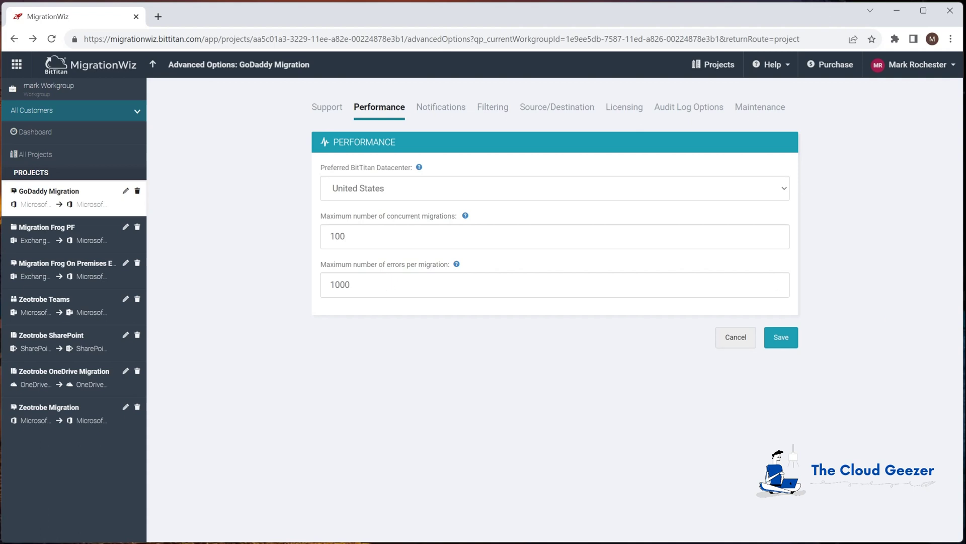
click(441, 106)
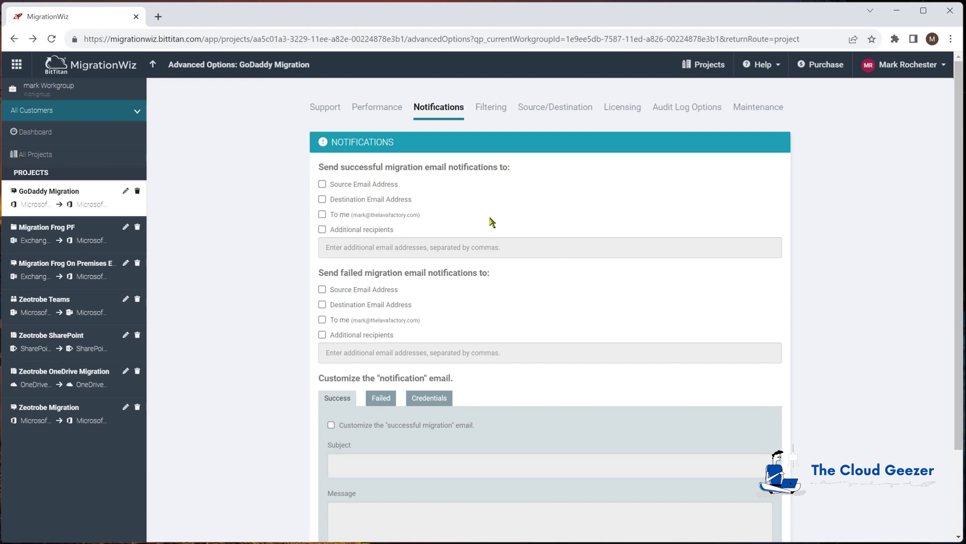
scroll(468, 270, down, 1)
scroll(450, 270, down, 1)
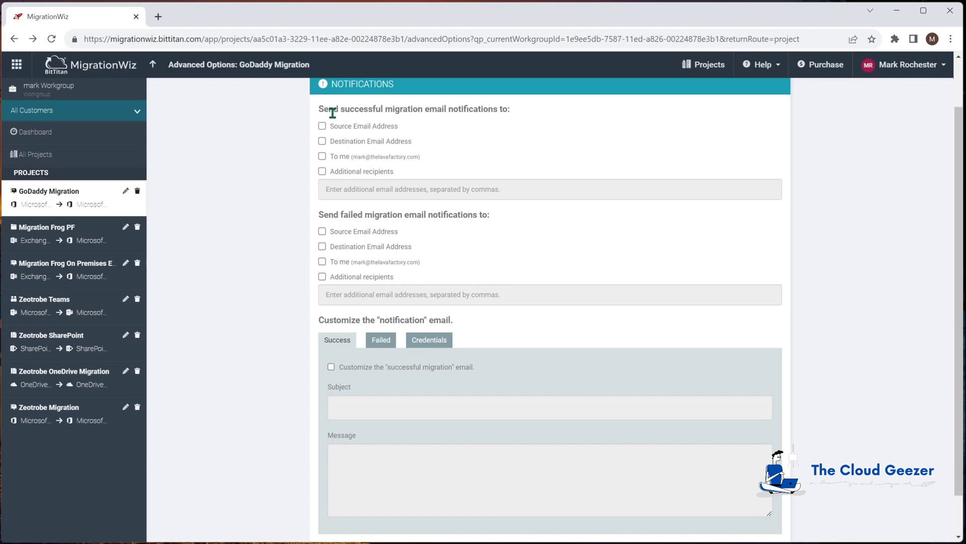
Set successful migration email notifications to go to the source email address.
click(322, 142)
click(322, 141)
click(322, 126)
Enable customization of the "successful migration" email and view the failed migration email settings.
scroll(487, 304, down, 1)
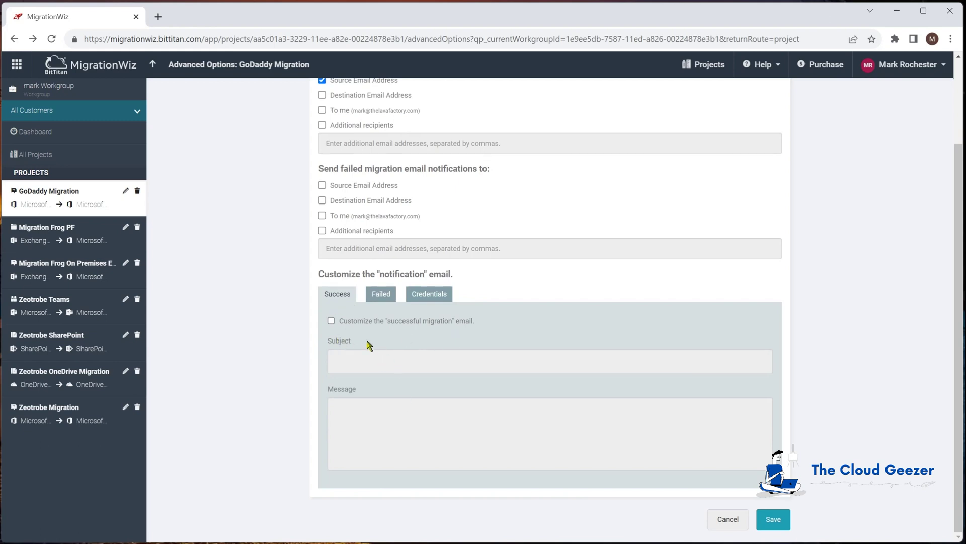
click(332, 322)
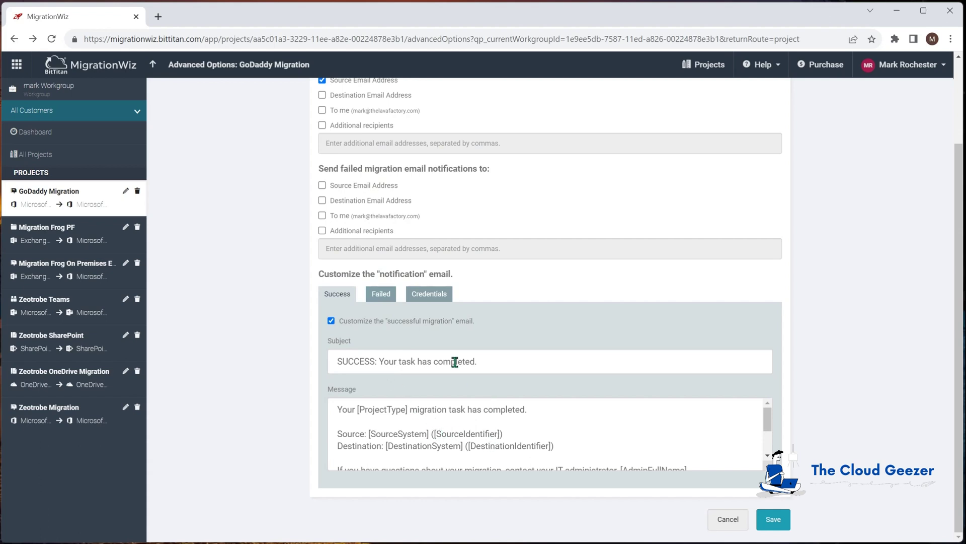
click(381, 296)
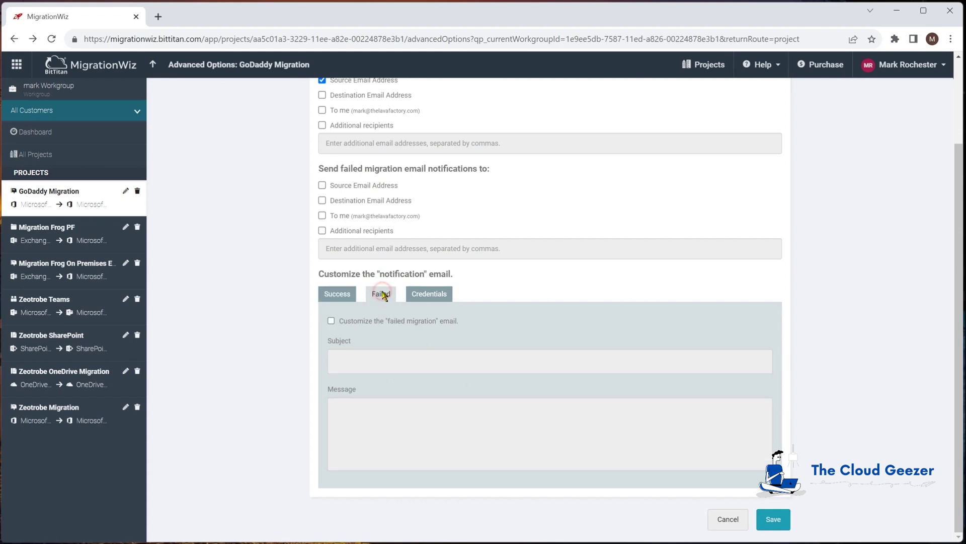
Enable customization of the "request credentials" email, and turn off successful migration notifications to the source email address.
click(445, 296)
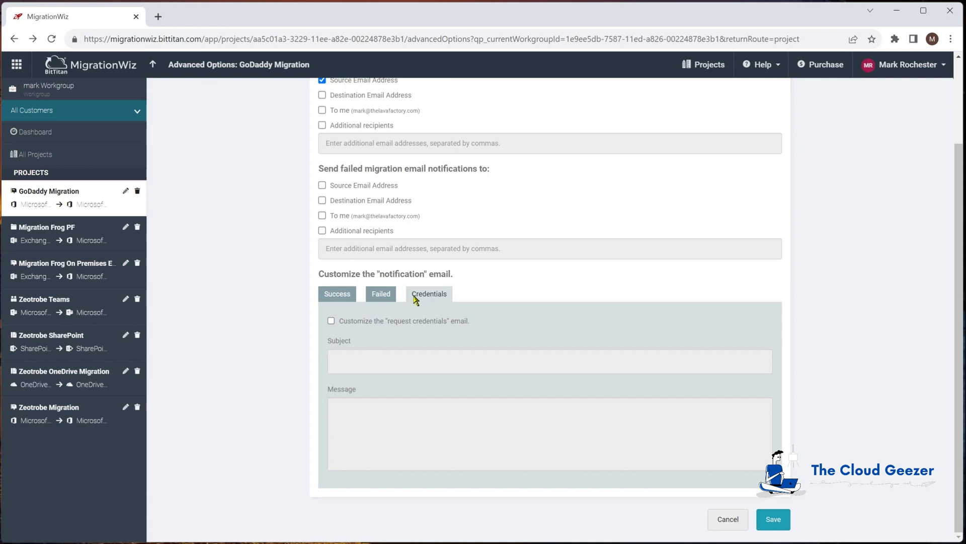
click(331, 321)
scroll(472, 426, down, 3)
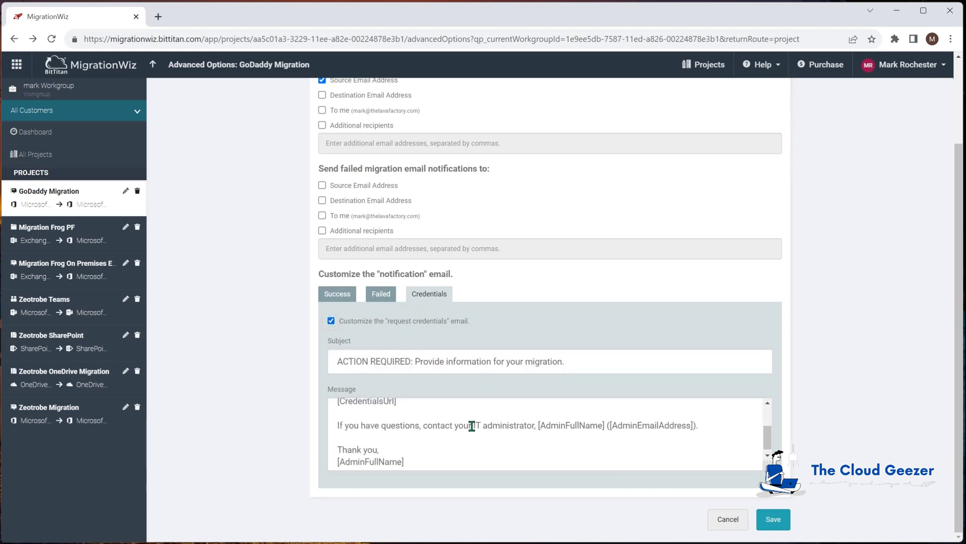
scroll(472, 426, up, 3)
scroll(469, 428, up, 1)
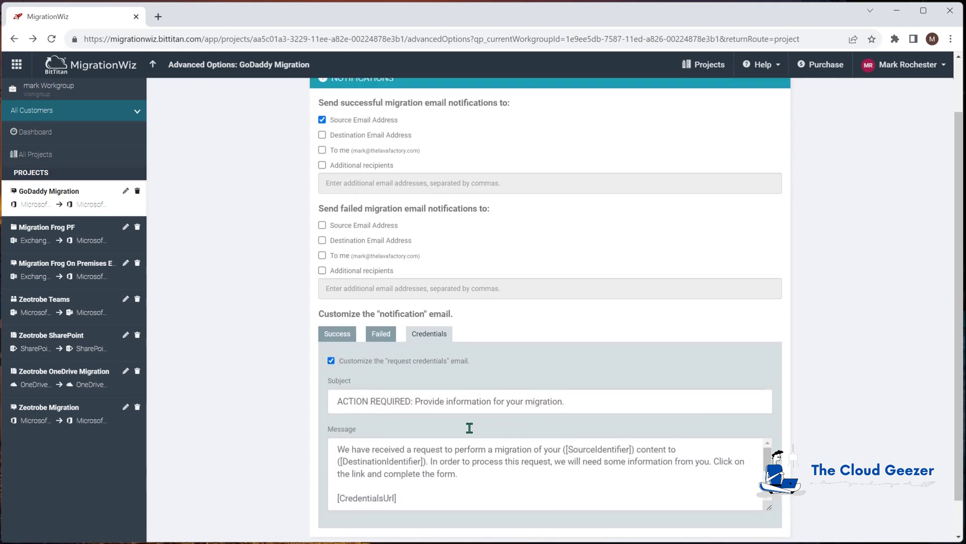
scroll(470, 428, up, 2)
click(323, 185)
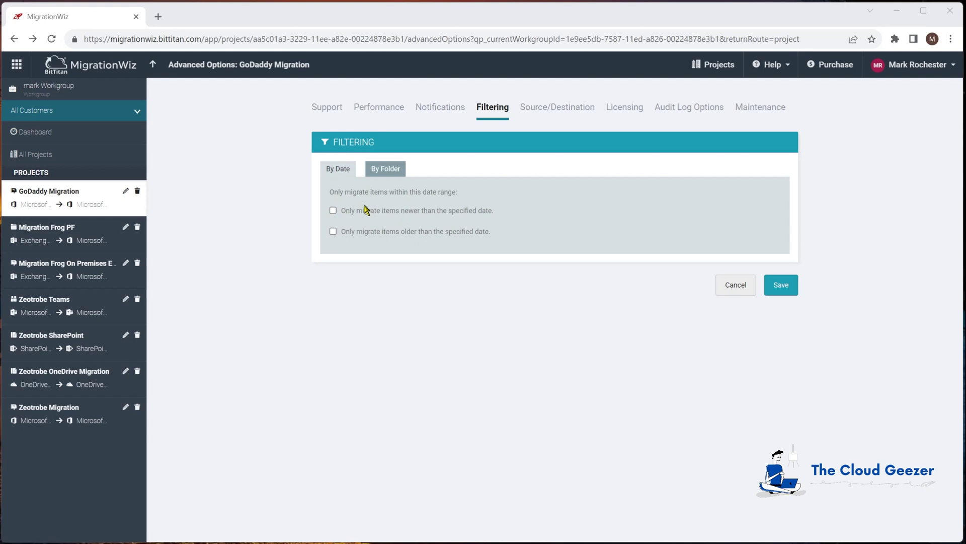
Restrict the migration to items newer than Jan 1, 2021 at hour 0, minute 0.
click(333, 210)
click(392, 245)
click(386, 258)
click(459, 233)
click(463, 258)
click(565, 237)
scroll(565, 352, down, 10)
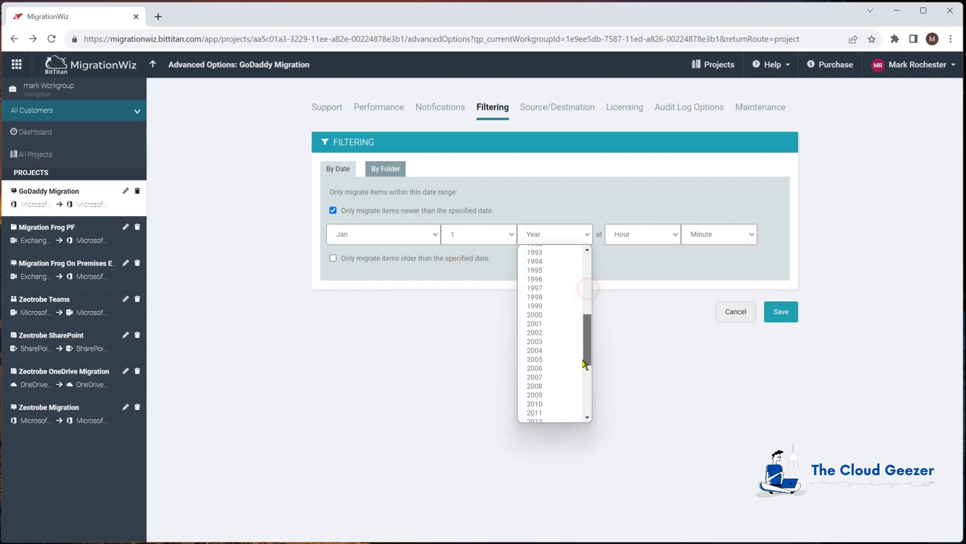
click(565, 340)
click(639, 236)
click(638, 260)
click(709, 242)
click(688, 259)
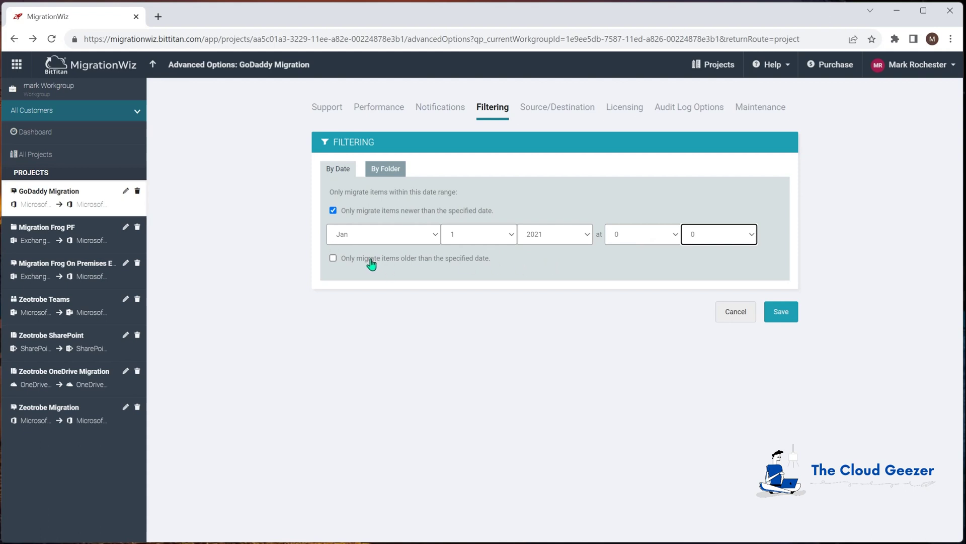
Disable the newer-than date filter and enable the option to only migrate items older than a specified date.
click(332, 210)
click(333, 231)
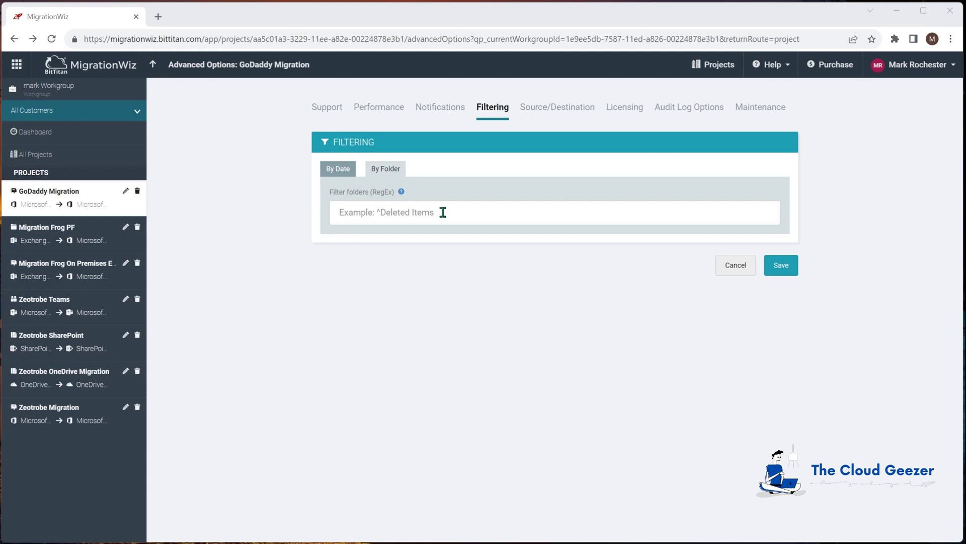
Open the folder filter help guide and read its folder normalization, document migration and Dropbox filter guidance.
click(361, 216)
click(401, 192)
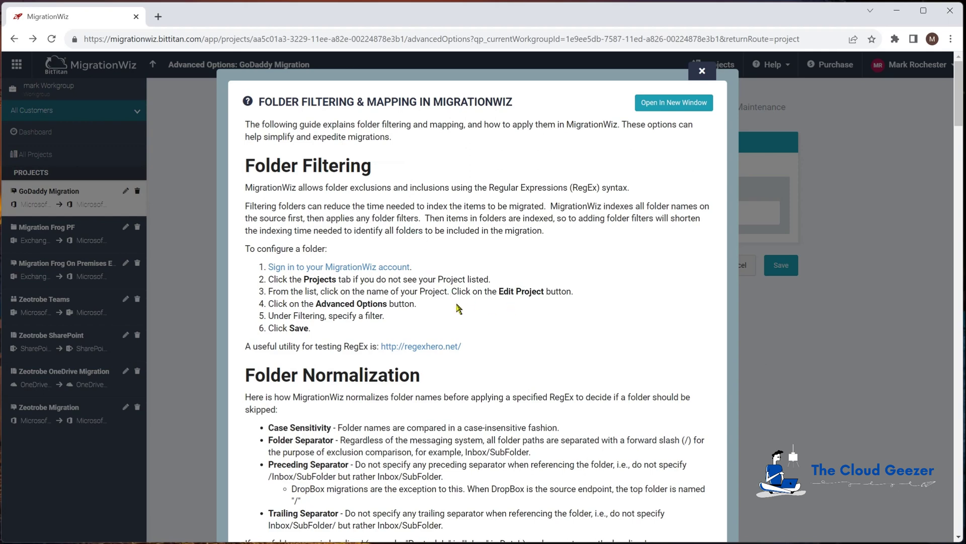
scroll(476, 312, down, 2)
scroll(476, 311, down, 5)
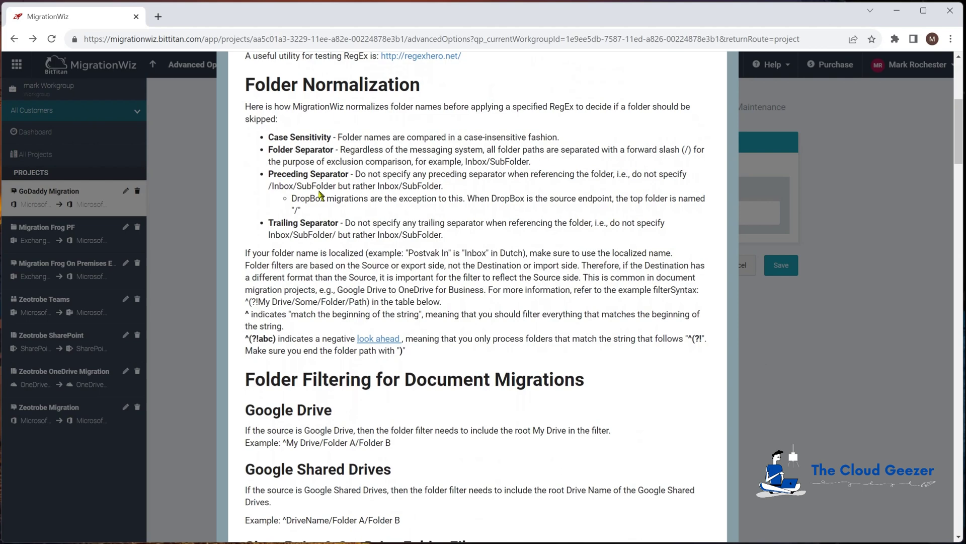
scroll(446, 187, down, 1)
scroll(446, 187, down, 3)
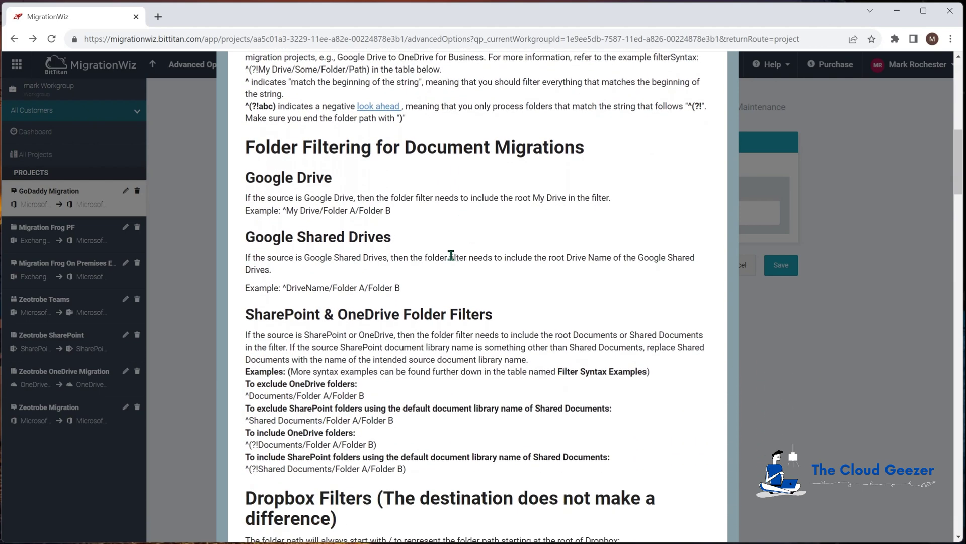
scroll(451, 255, down, 3)
scroll(452, 257, down, 2)
scroll(452, 260, down, 4)
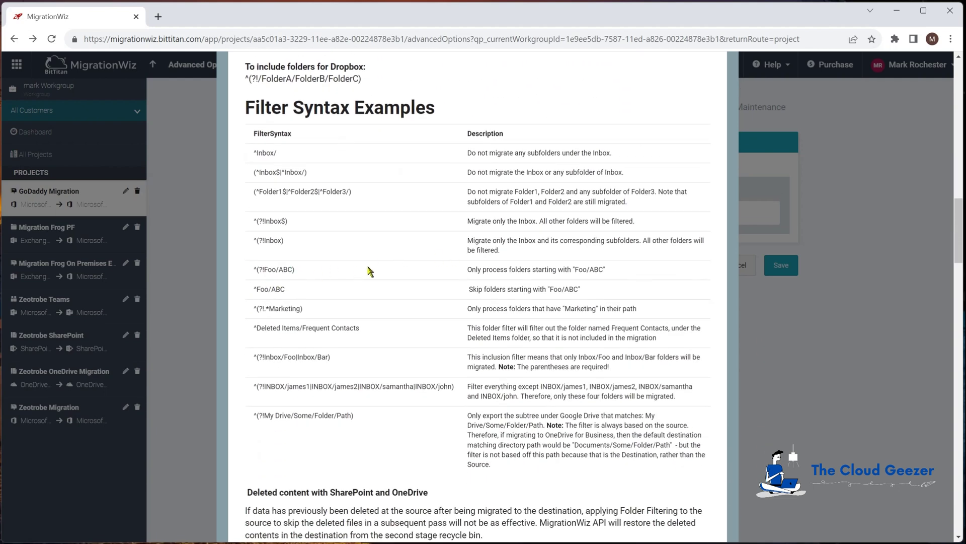
Examine the Filter Syntax Examples table and the neighbouring sections of the folder filtering guide.
scroll(370, 272, down, 1)
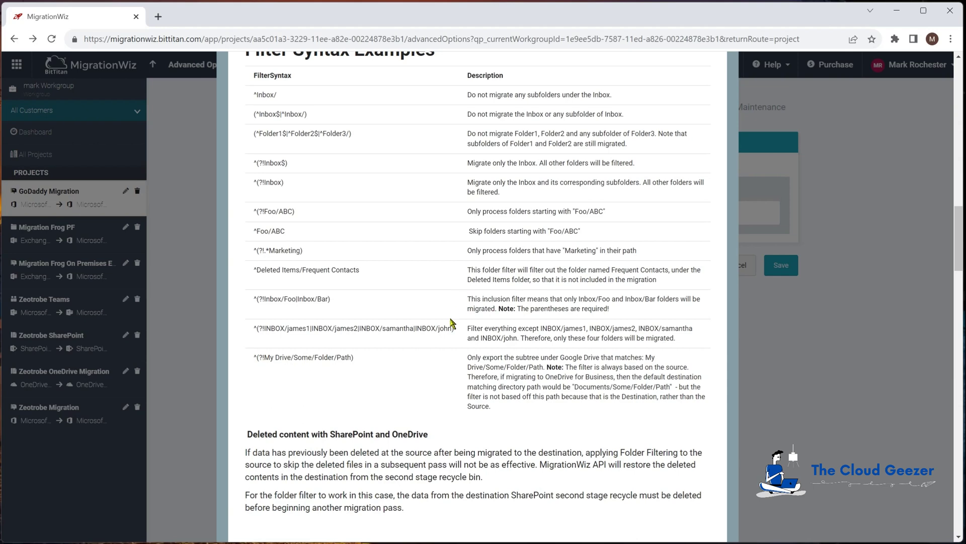
scroll(387, 327, down, 2)
scroll(386, 328, up, 7)
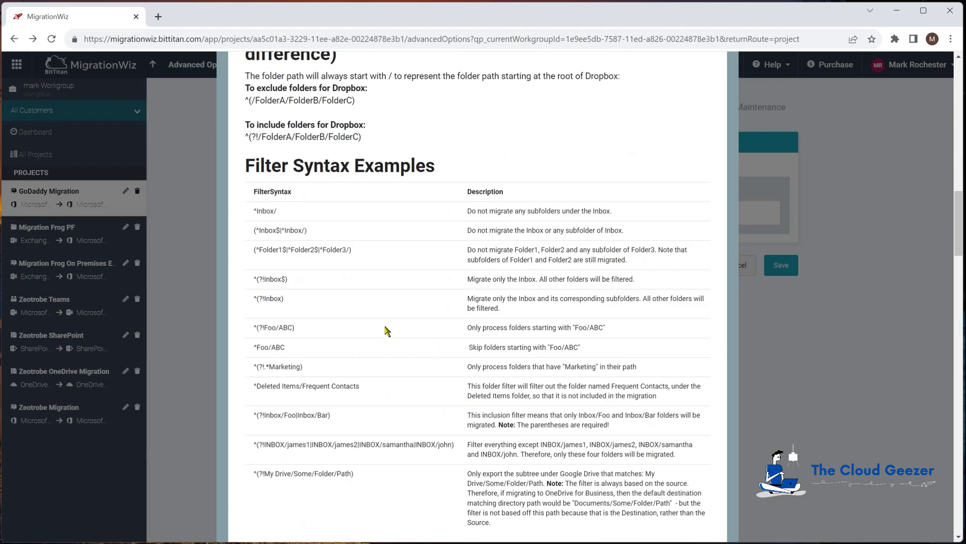
scroll(384, 324, up, 1)
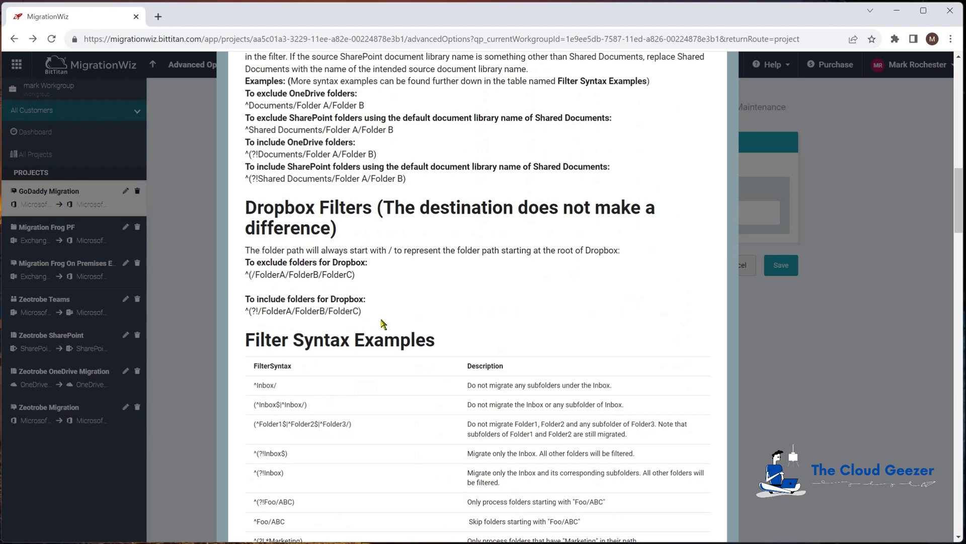
scroll(388, 325, down, 1)
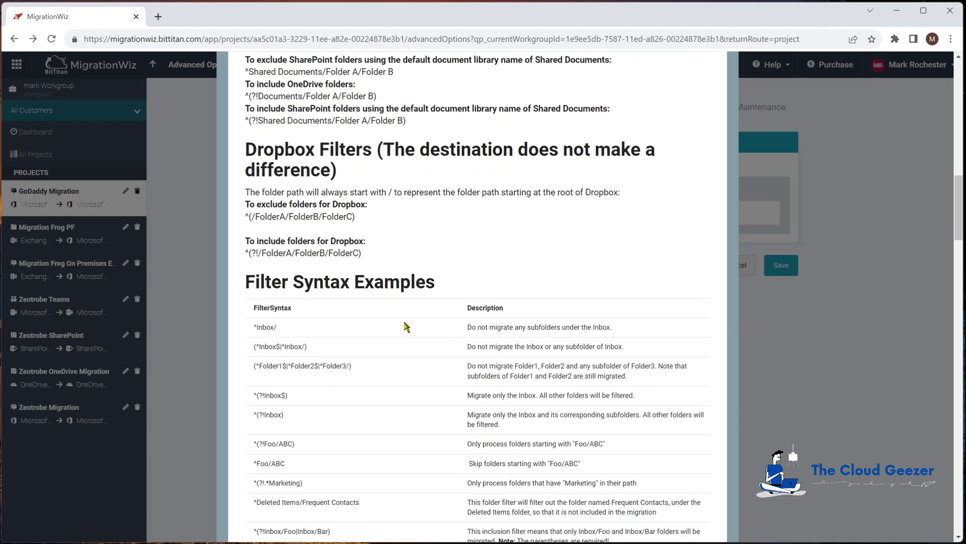
scroll(406, 327, down, 3)
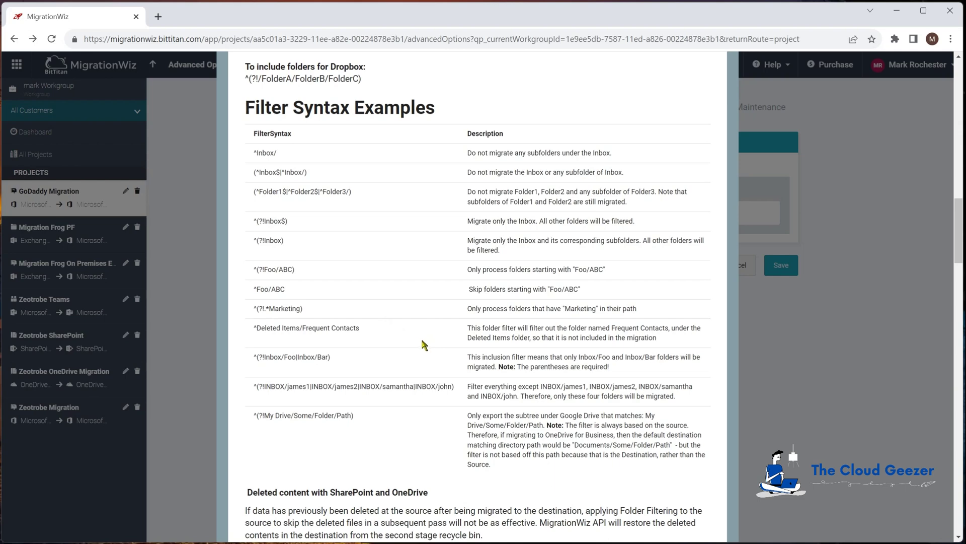
scroll(423, 344, down, 2)
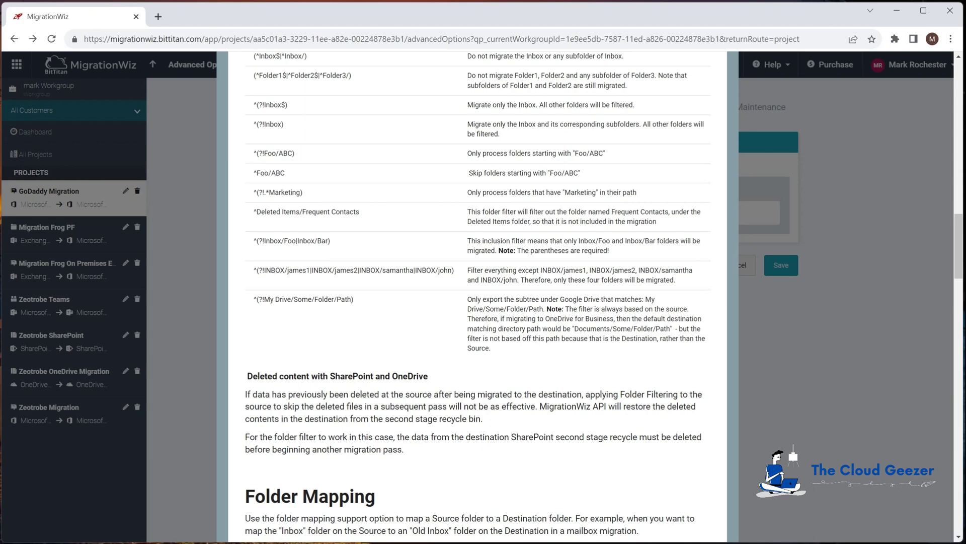
scroll(556, 330, up, 2)
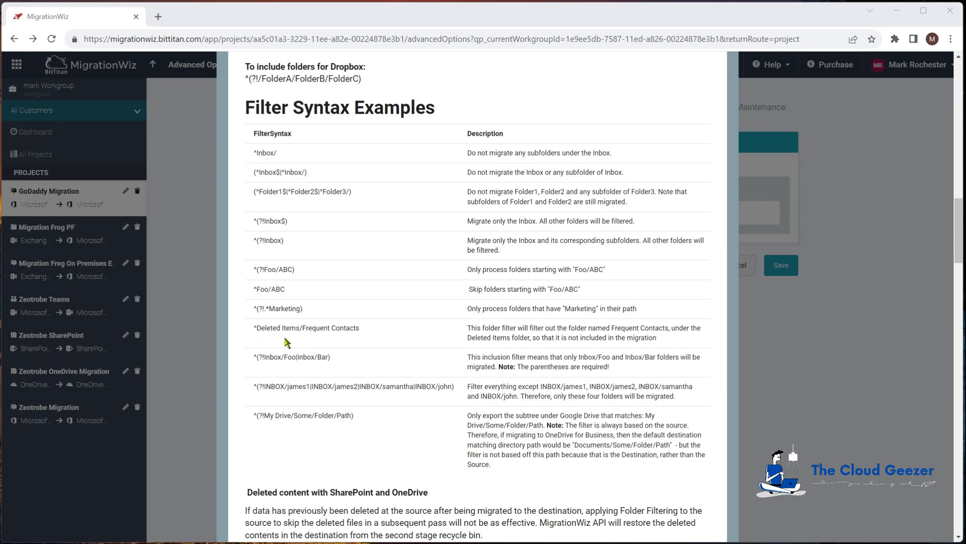
Copy the ^Deleted Items expression from the guide's filter syntax examples and close the guide.
drag(253, 328, 302, 331)
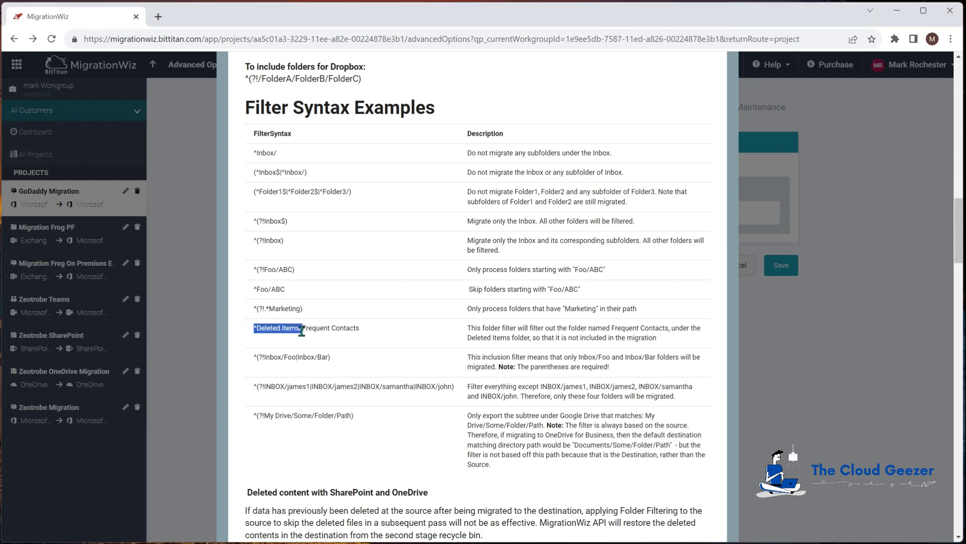
key(Escape)
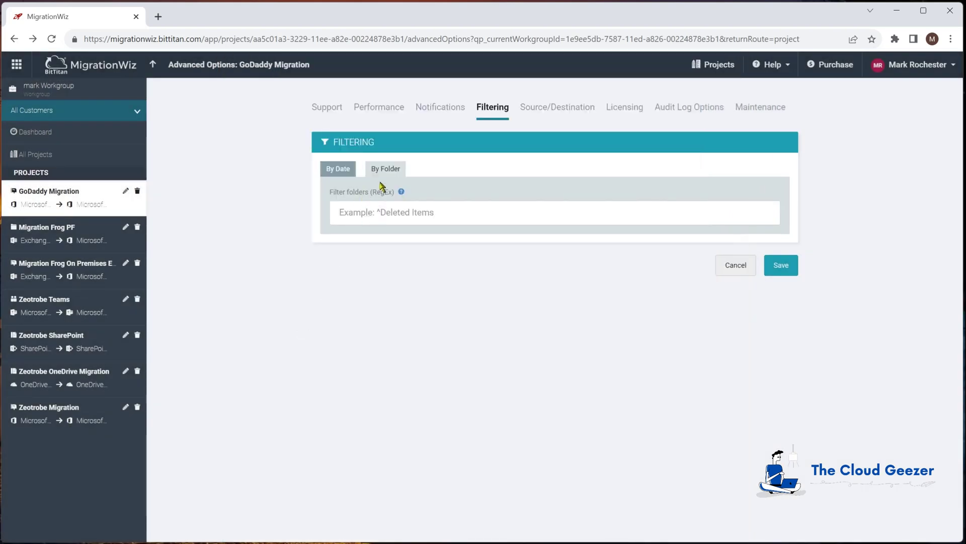
click(401, 192)
scroll(325, 368, down, 15)
scroll(326, 364, down, 6)
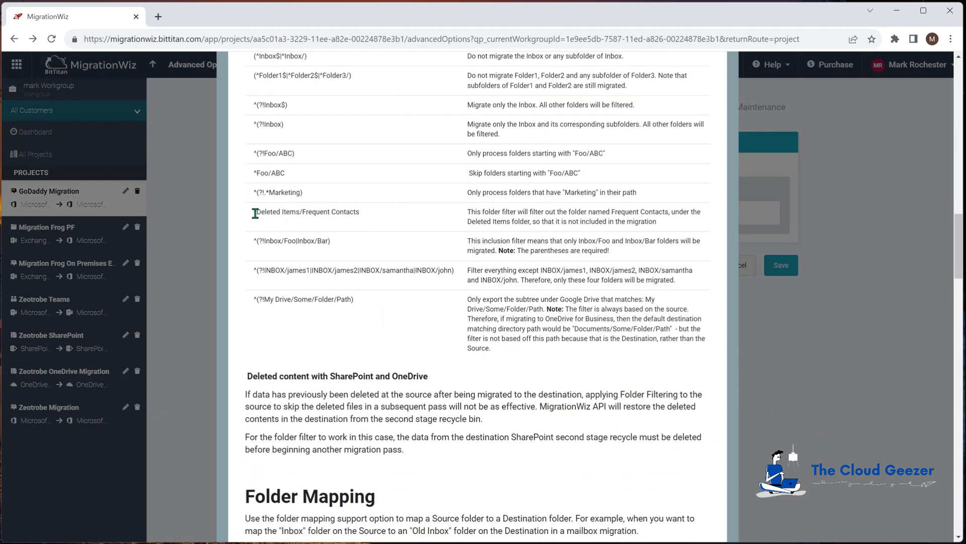
drag(255, 213, 299, 214)
key(ctrl+c)
key(Escape)
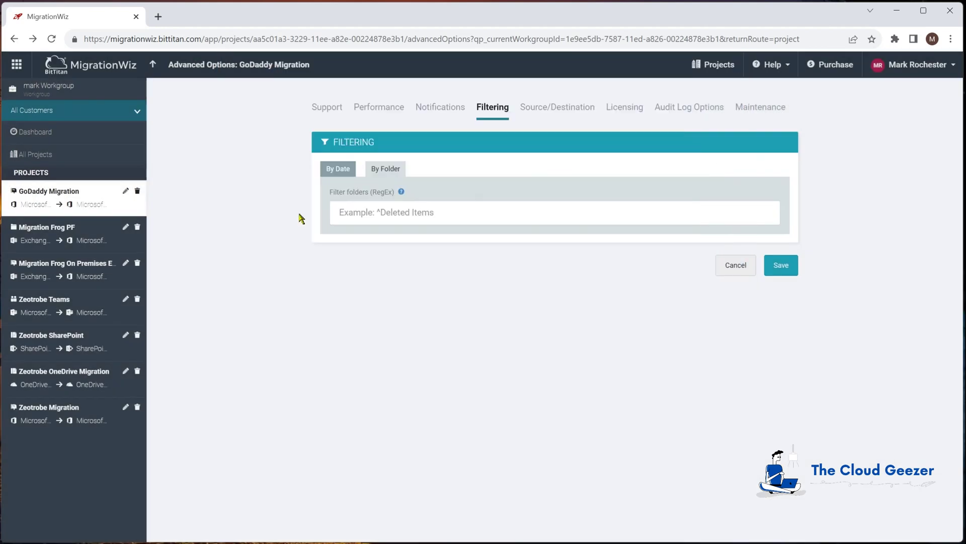
Set the project's folder filter expression to ^Deleted Items.
click(371, 216)
key(ctrl+v)
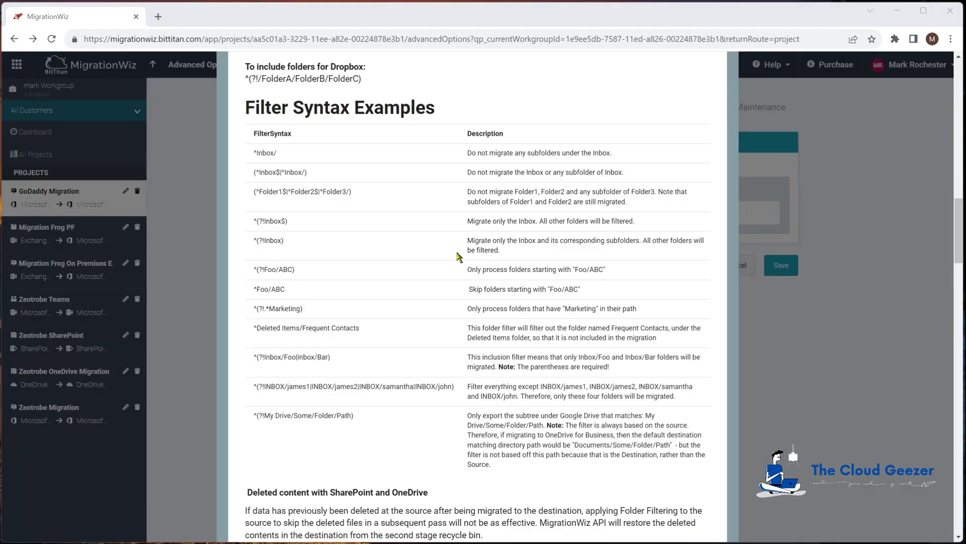
Copy the FolderMapping="^SourceFolder->DestinationFolder" support option from the guide's project mapping instructions and close the guide.
scroll(457, 260, down, 3)
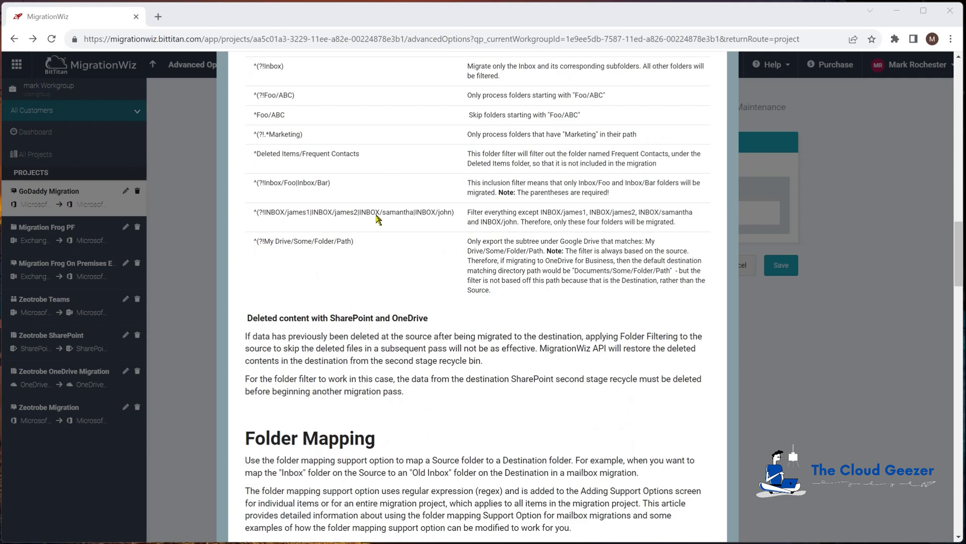
scroll(375, 306, down, 5)
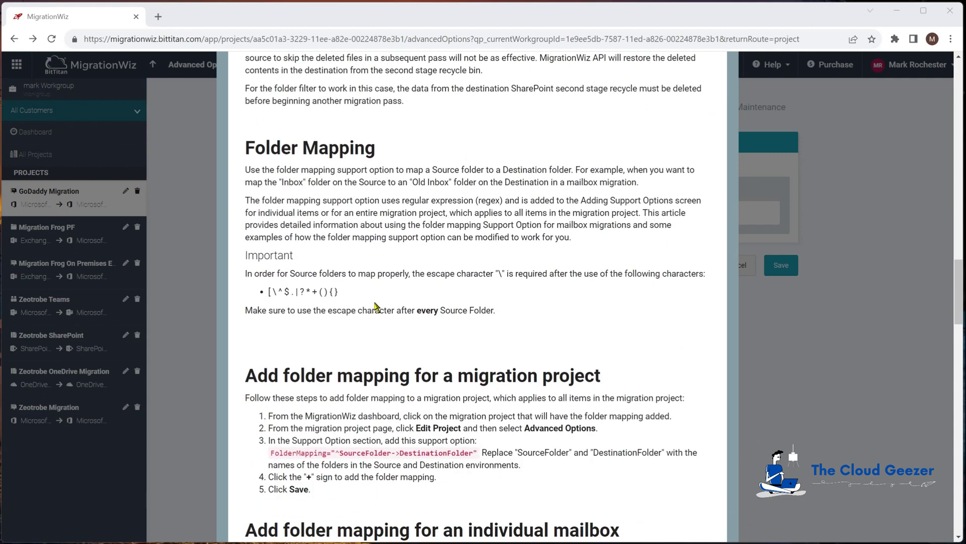
scroll(372, 306, down, 4)
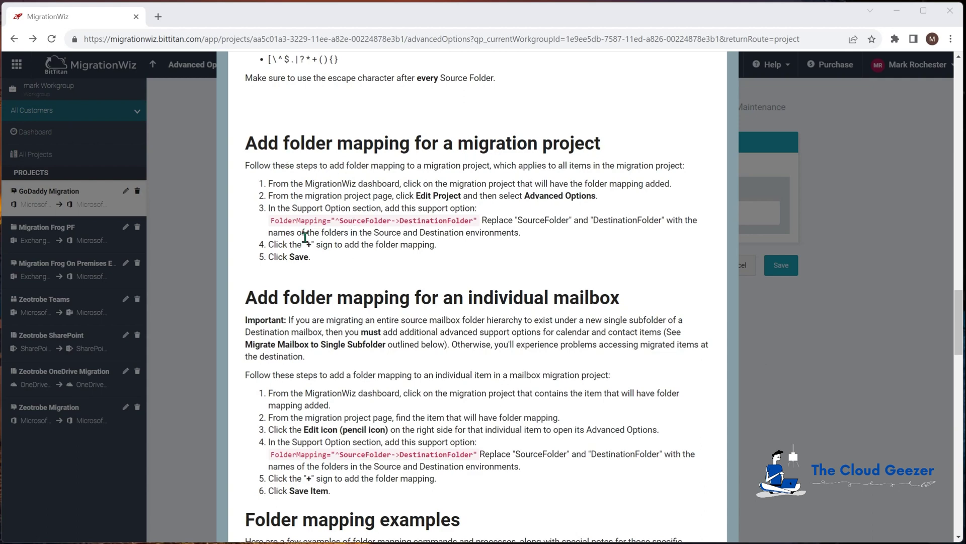
drag(271, 220, 476, 222)
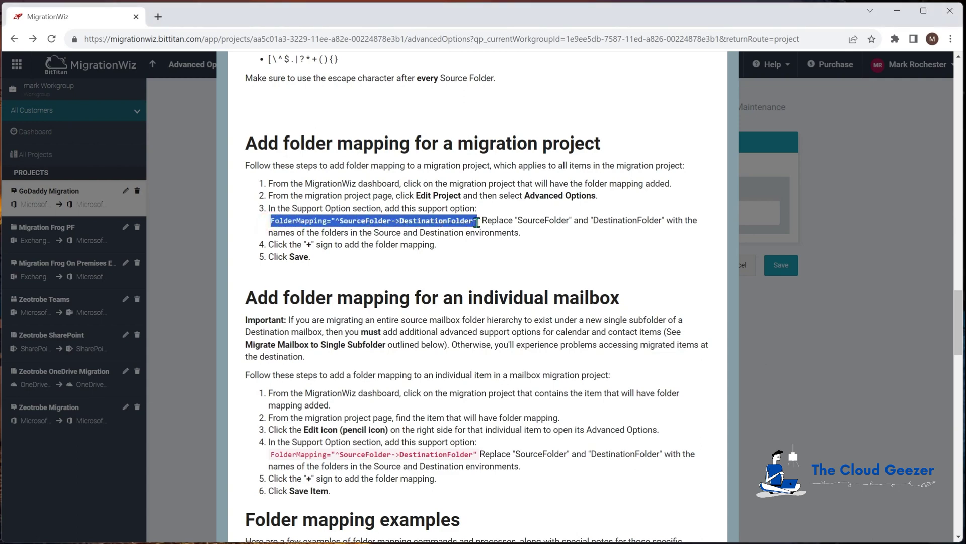
key(Escape)
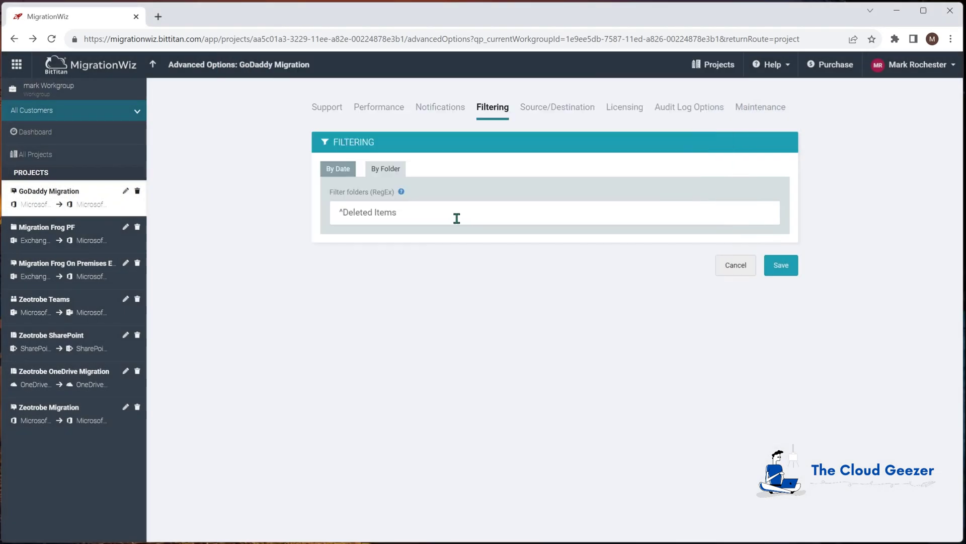
Add a new support option containing FolderMapping="^SourceFolder->DestinationFolder" below UseEwsImportImpersonation=1.
click(327, 109)
click(776, 341)
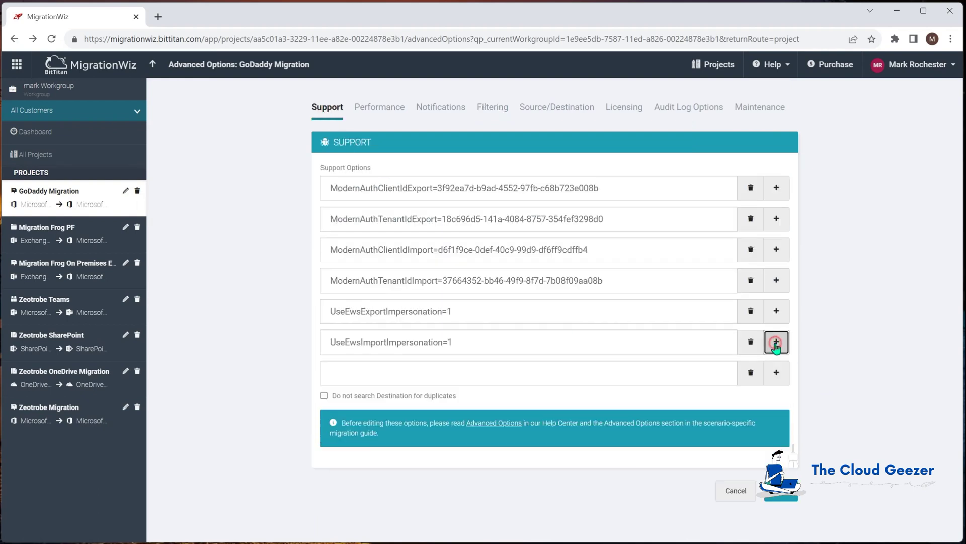
text(FolderMapping="^SourceFolder->DestinationFolder")
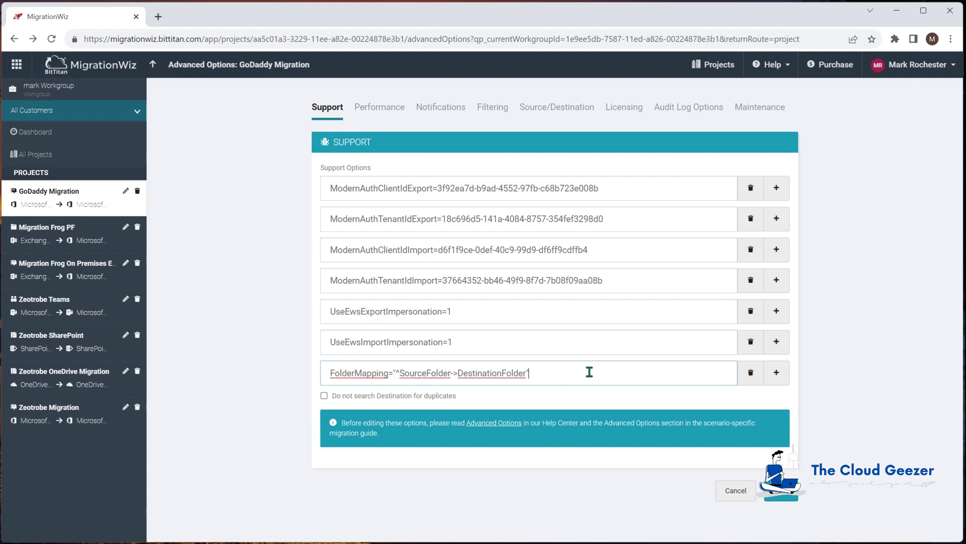
Replace SourceFolder with Inbox and DestinationFolder with OldCompanyMail in the FolderMapping support option.
drag(402, 373, 451, 373)
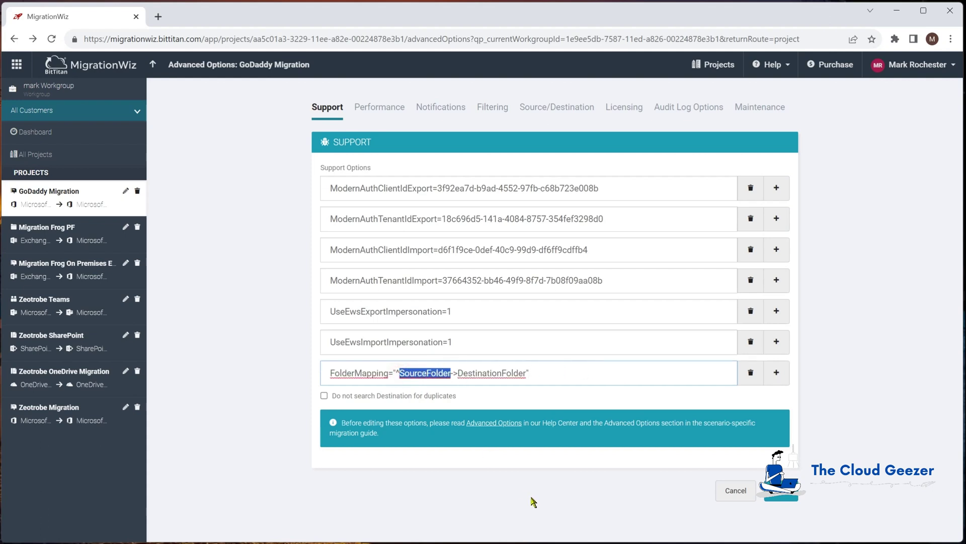
text(Inbox)
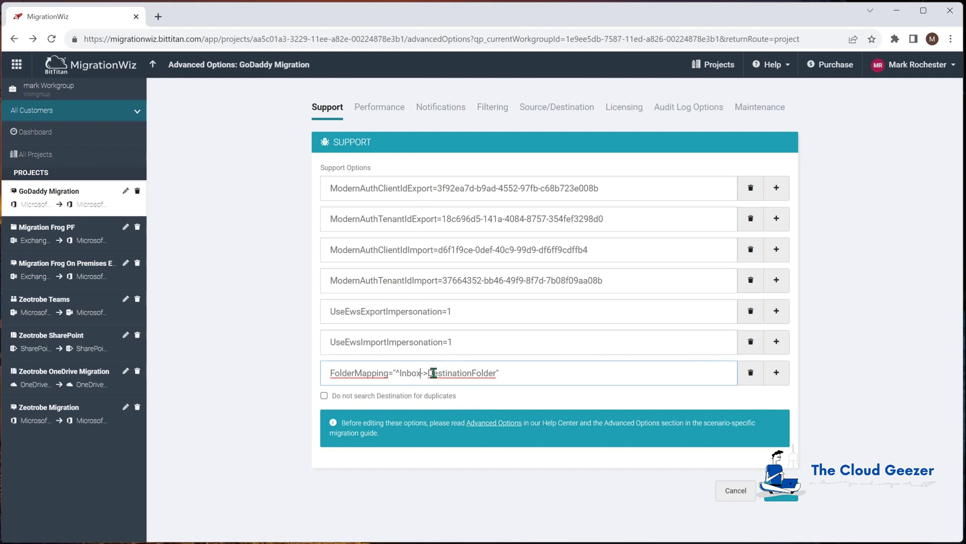
drag(428, 373, 495, 376)
text(OldCompanyMail)
Reopen the folder filter help guide and skim its document migration filters and Filter Syntax Examples.
click(494, 108)
click(392, 171)
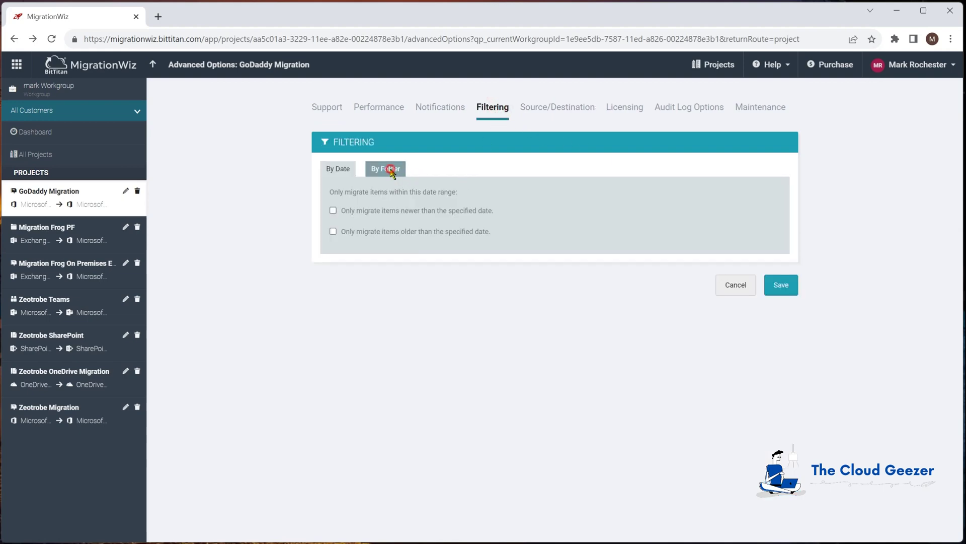
click(404, 194)
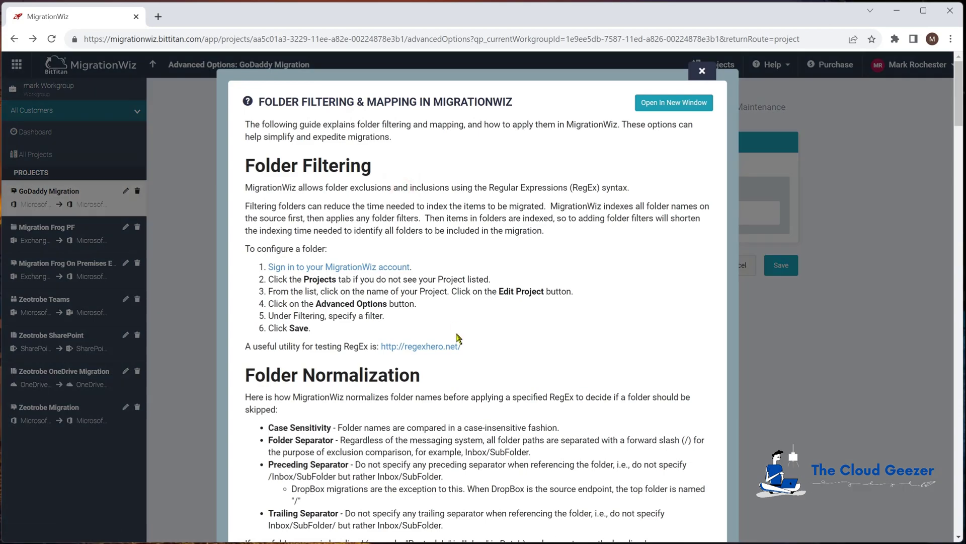
scroll(458, 337, down, 3)
scroll(458, 338, down, 10)
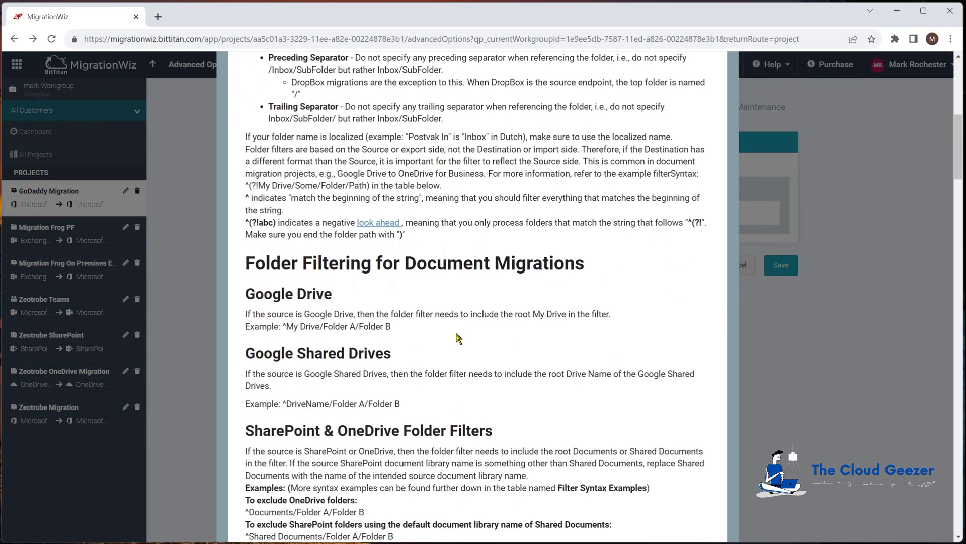
scroll(458, 339, down, 3)
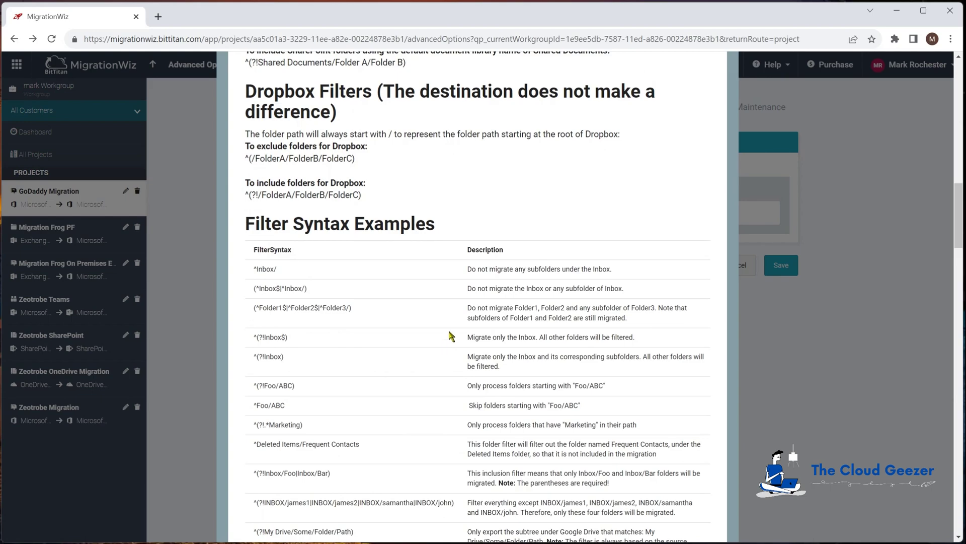
scroll(450, 336, down, 9)
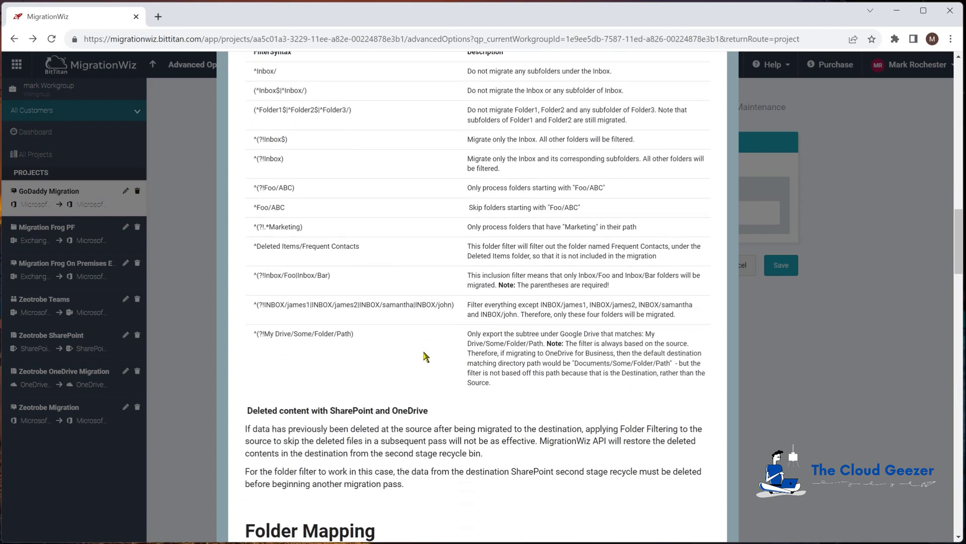
Read the guide's folder mapping examples, document migration mappings and single-subfolder mailbox section, and close the guide.
scroll(425, 357, down, 8)
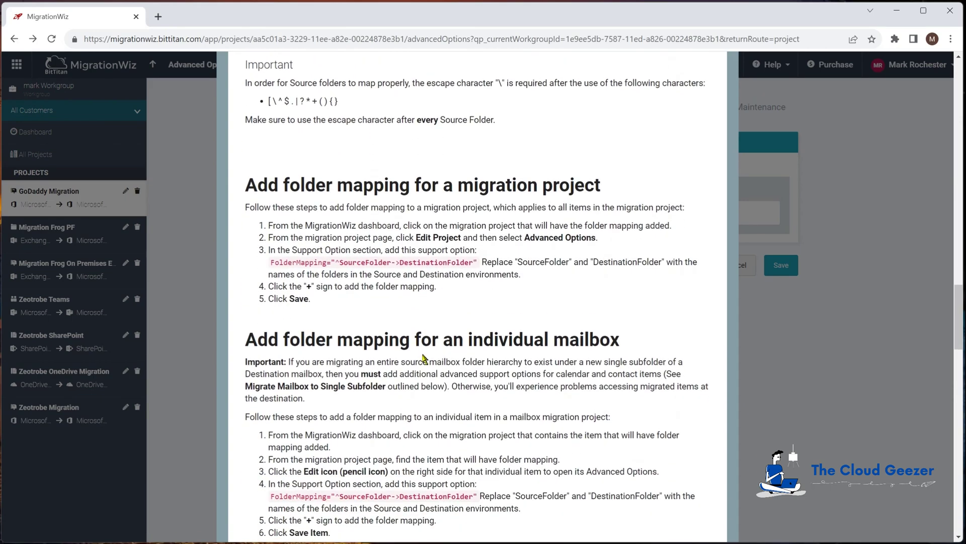
scroll(424, 360, down, 5)
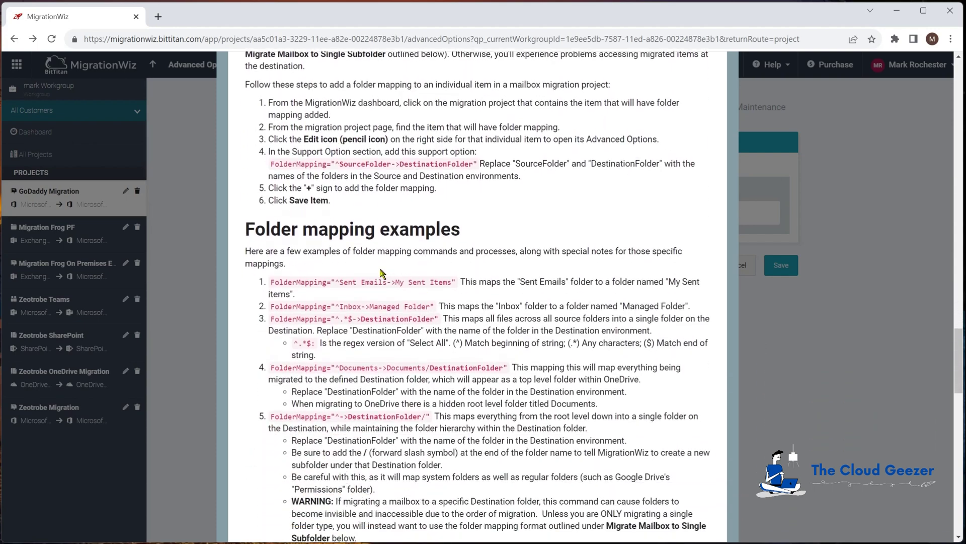
scroll(429, 246, down, 4)
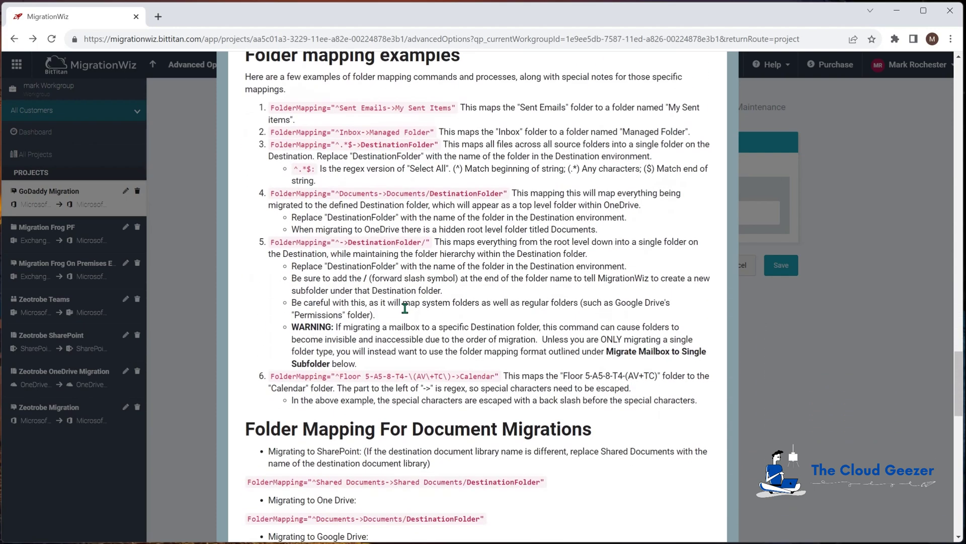
scroll(464, 306, down, 3)
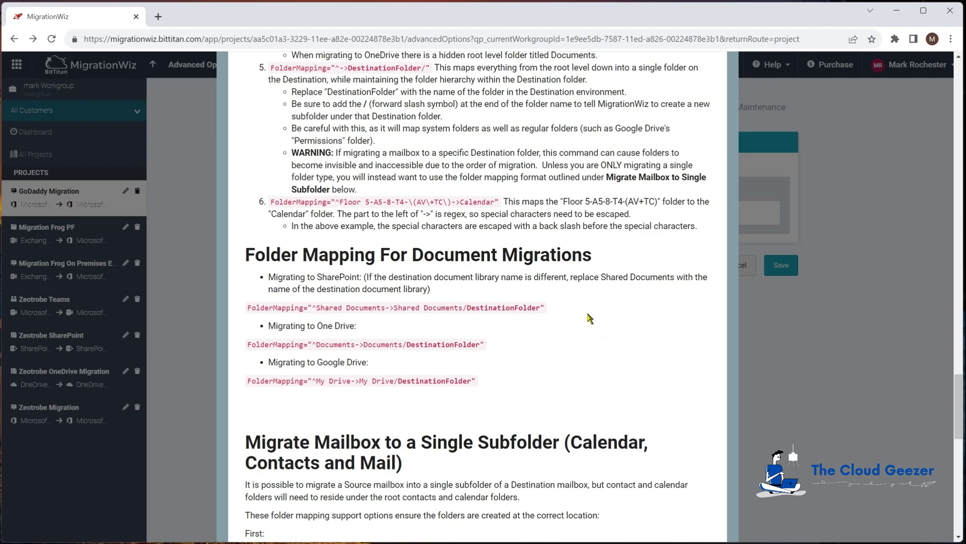
scroll(705, 397, down, 3)
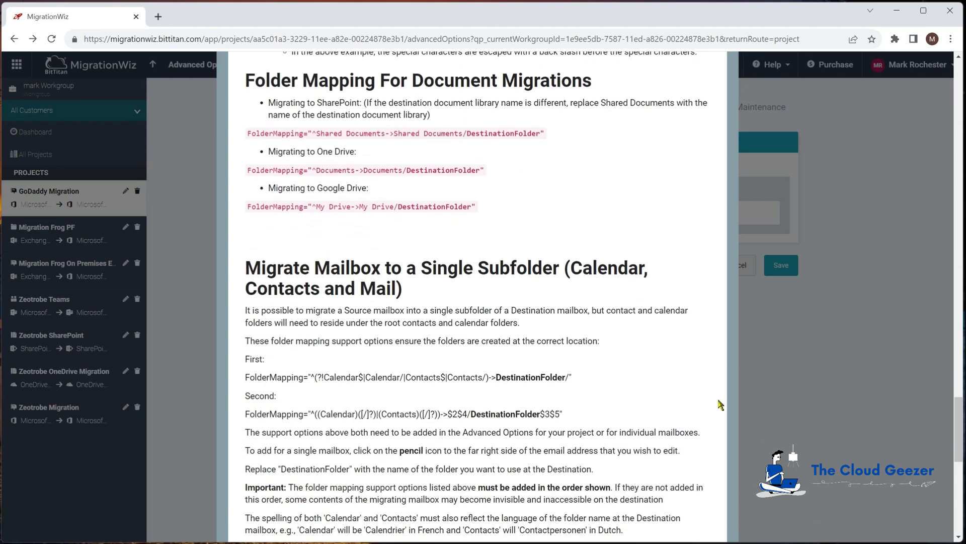
click(788, 366)
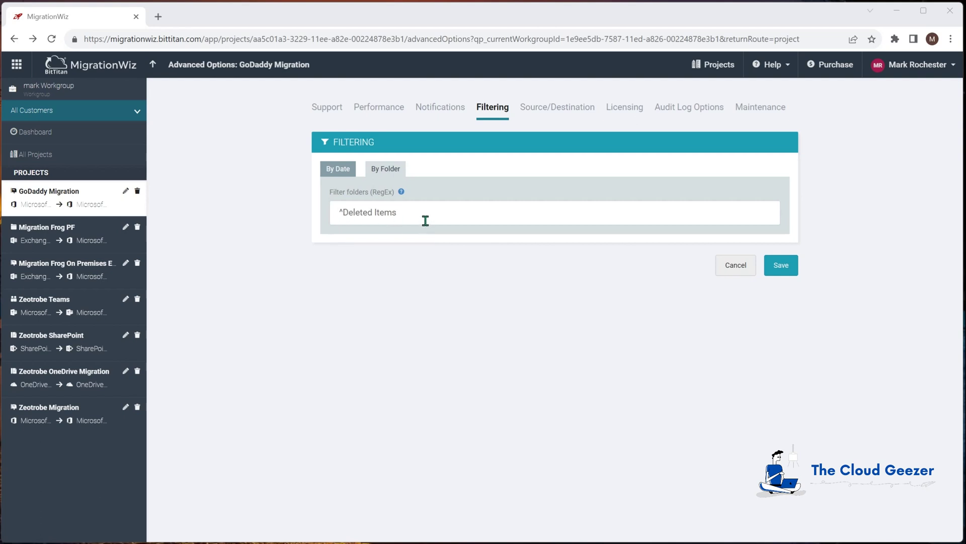
Open the source and destination options and skim the help article for the source's Use Impersonation to Authenticate setting.
click(542, 114)
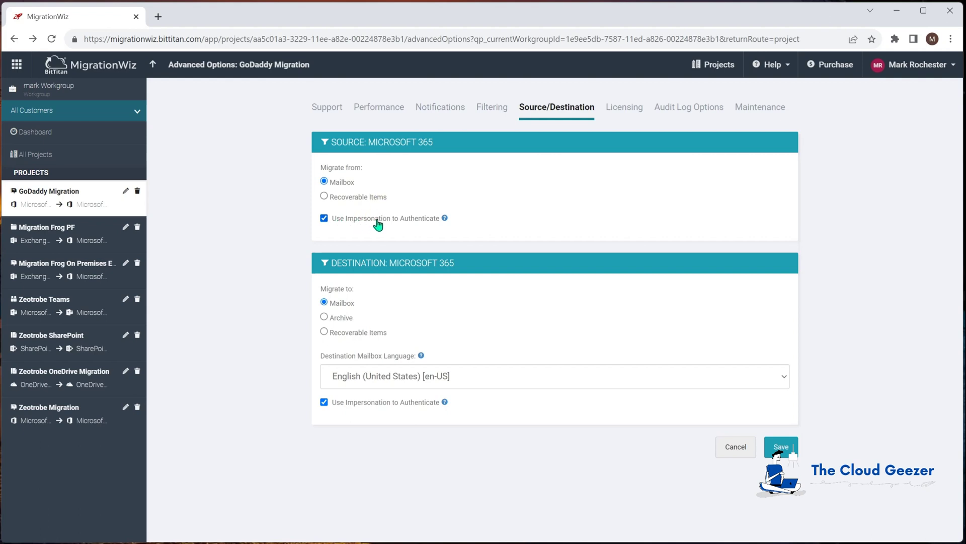
click(445, 218)
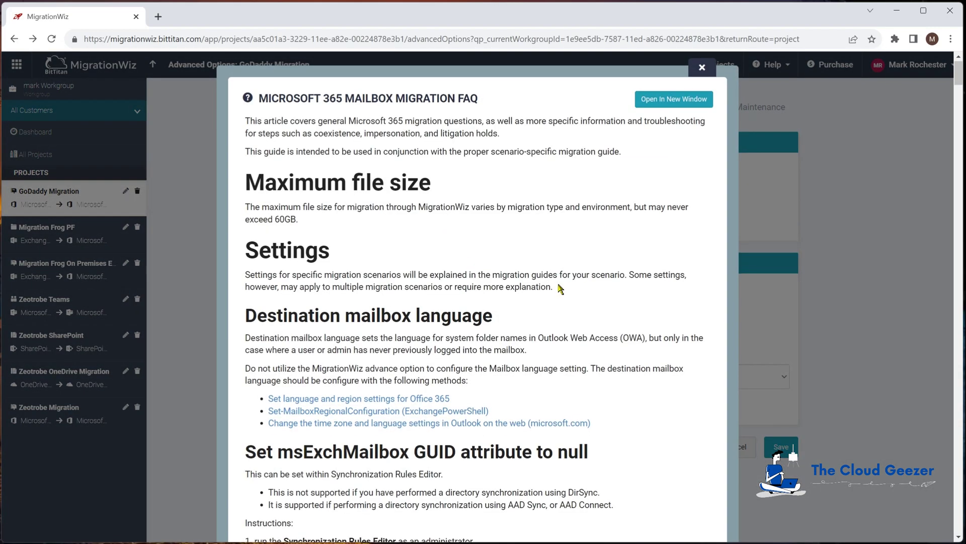
scroll(559, 282, down, 5)
scroll(560, 290, down, 7)
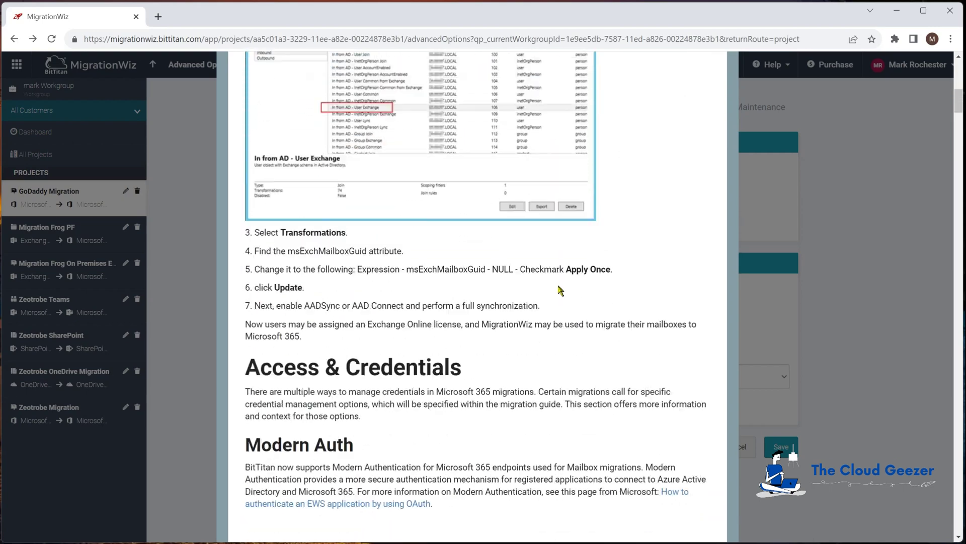
scroll(563, 229, up, 10)
click(847, 178)
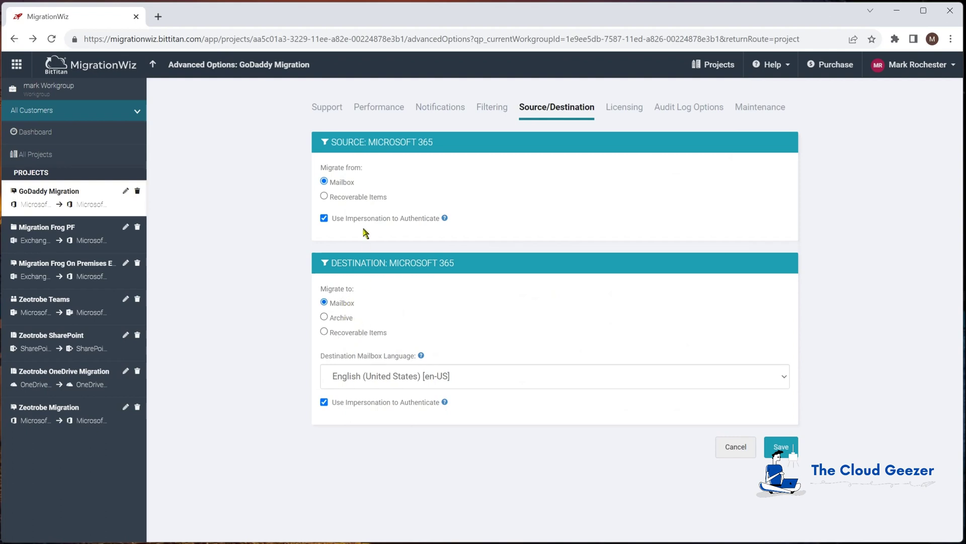
Try Recoverable Items as the migration source and Archive as the destination, restoring each to Mailbox.
click(324, 196)
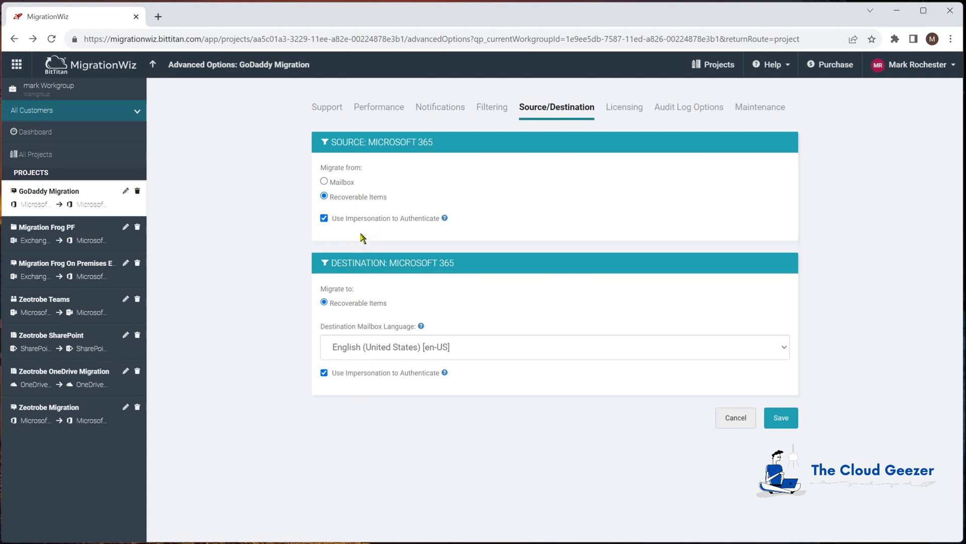
click(341, 184)
click(325, 317)
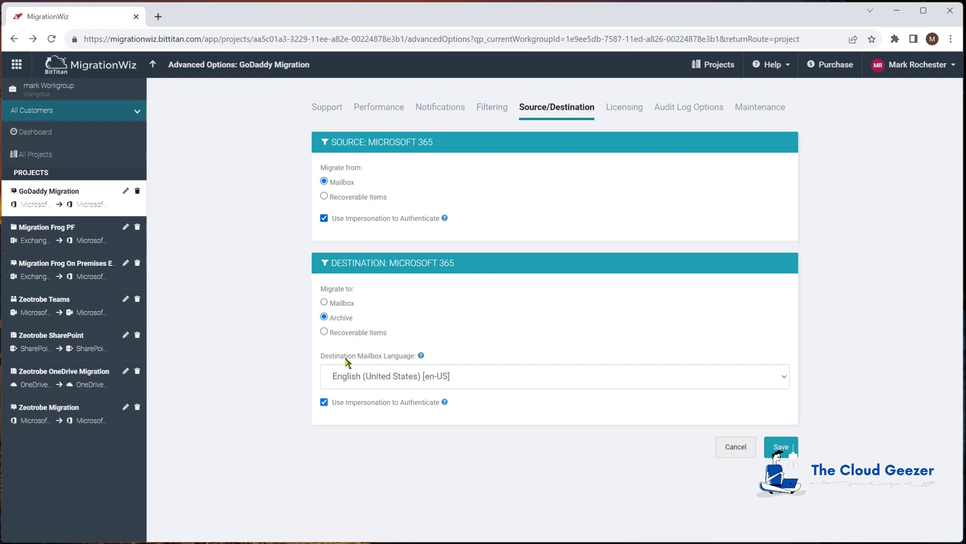
click(342, 303)
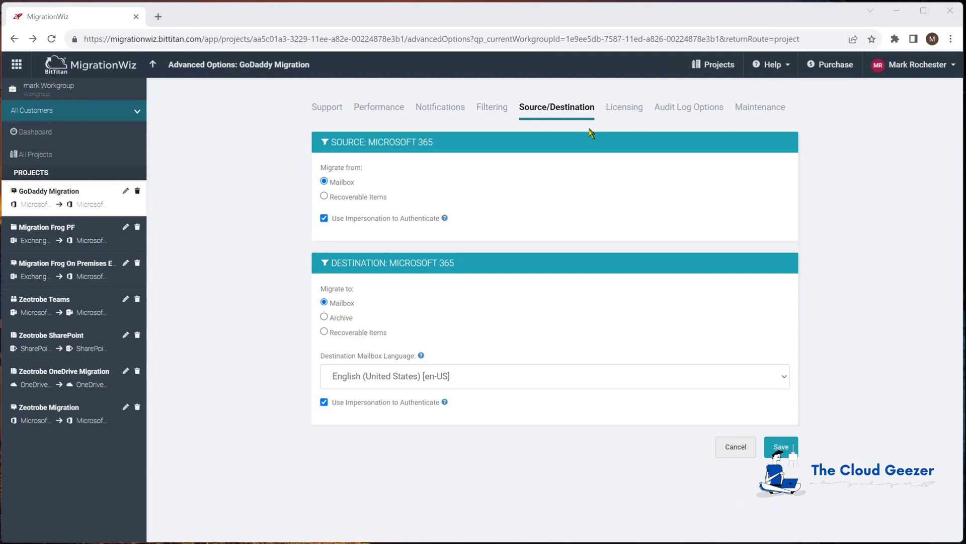
View the licensing options, preview the SQL Azure audit log settings, and reset the audit log type to no selection.
click(622, 111)
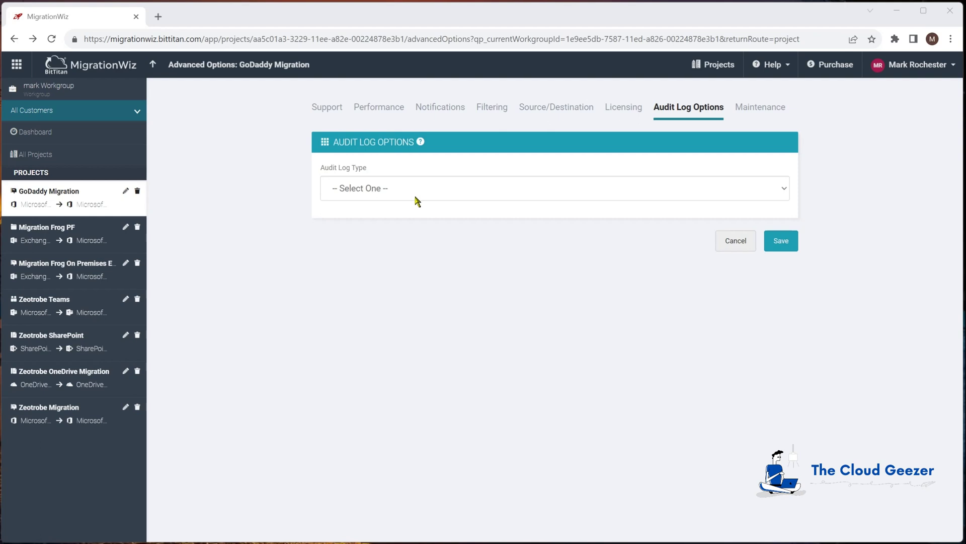
click(398, 187)
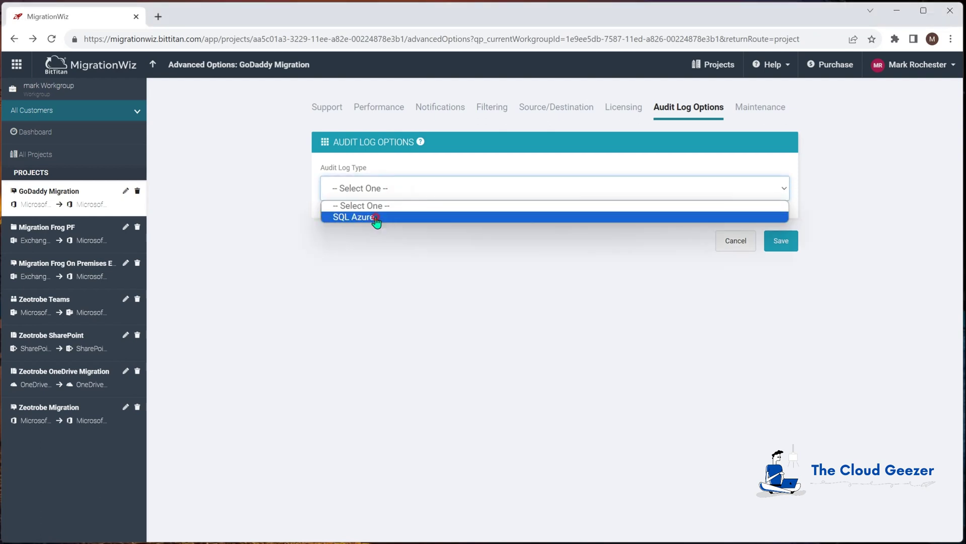
click(379, 220)
scroll(388, 314, down, 1)
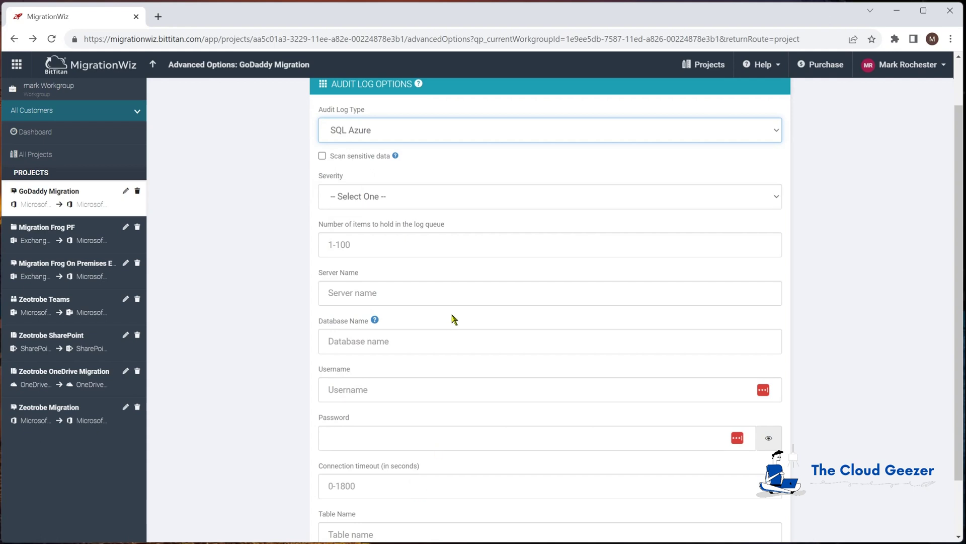
scroll(483, 320, up, 1)
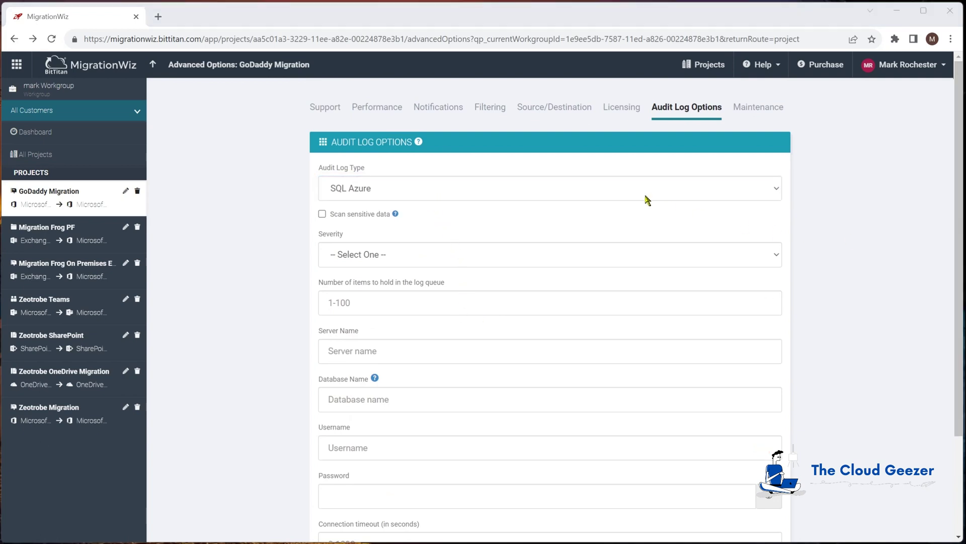
click(524, 188)
click(378, 206)
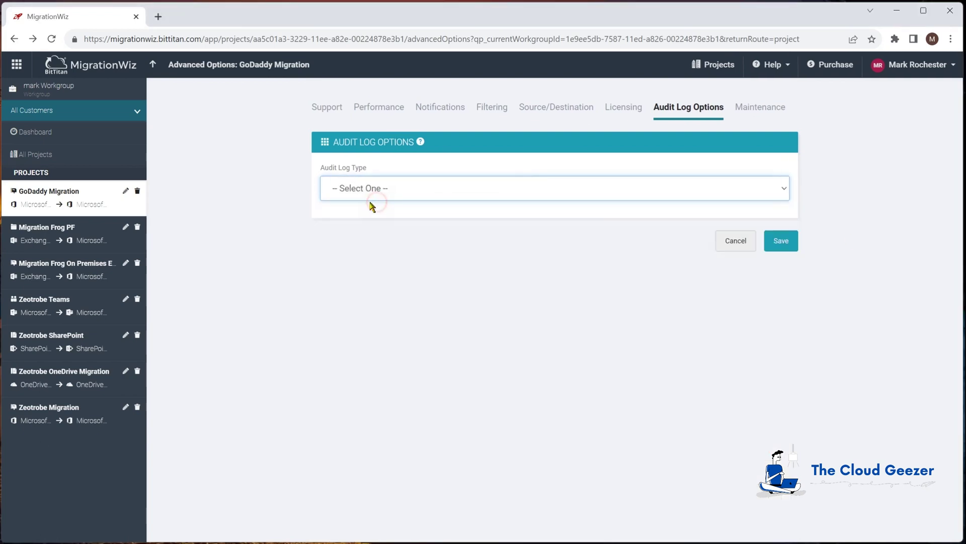
Open the project's maintenance options to view the automatic deletion period and failed-item logging settings.
click(754, 109)
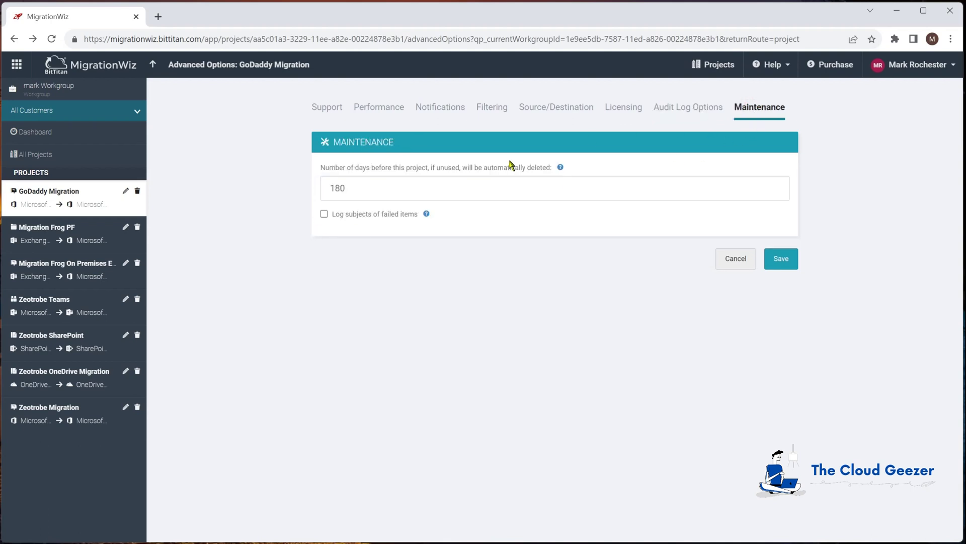